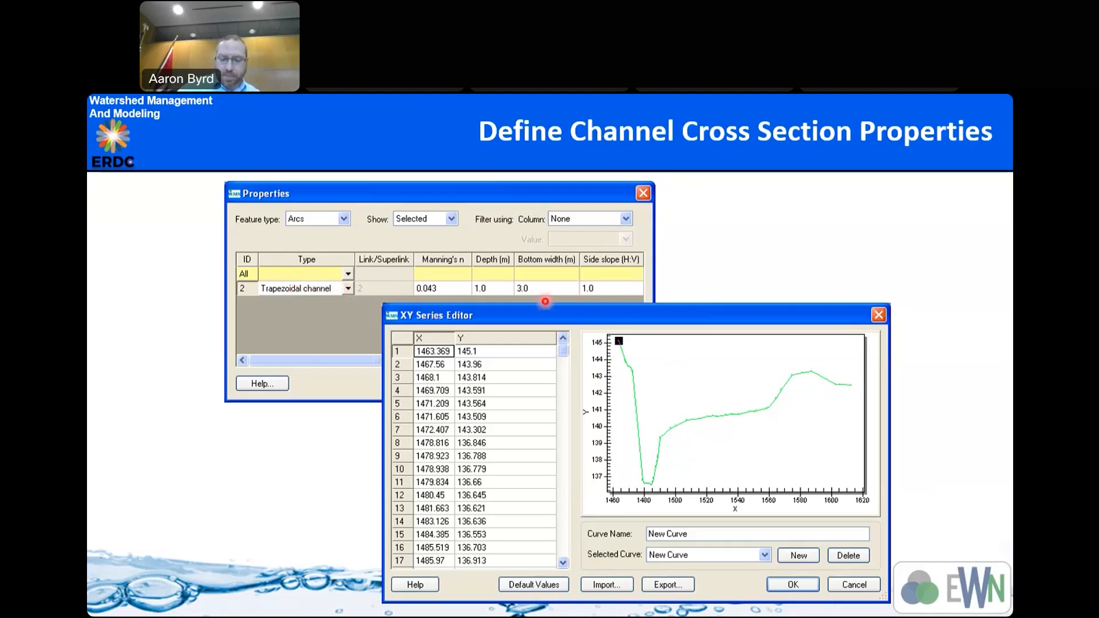
pyautogui.press('Right')
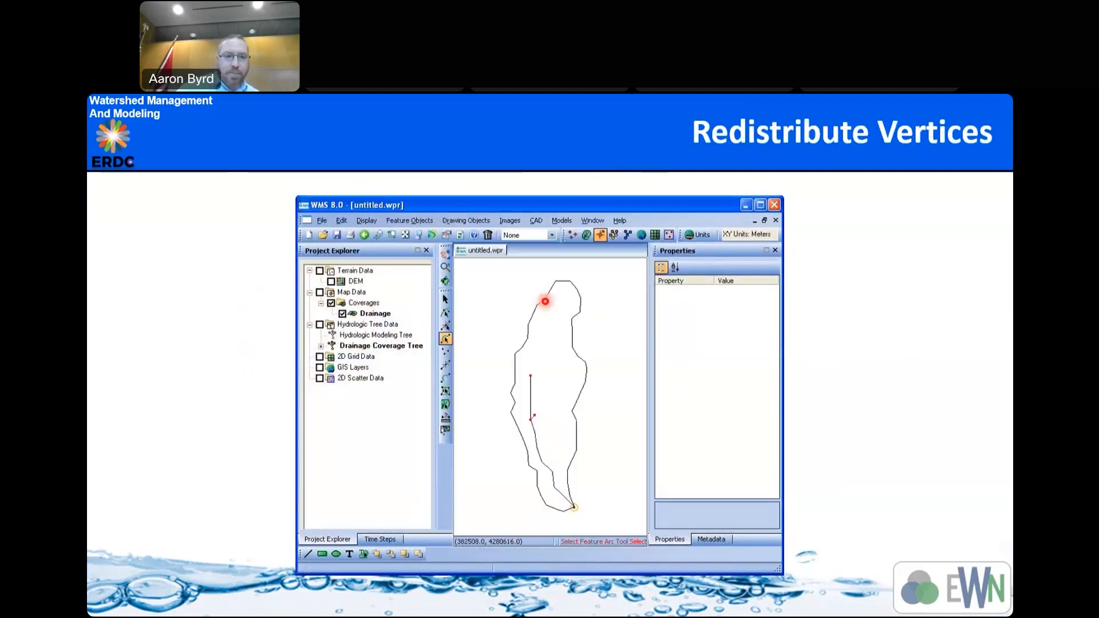
pyautogui.press('Right')
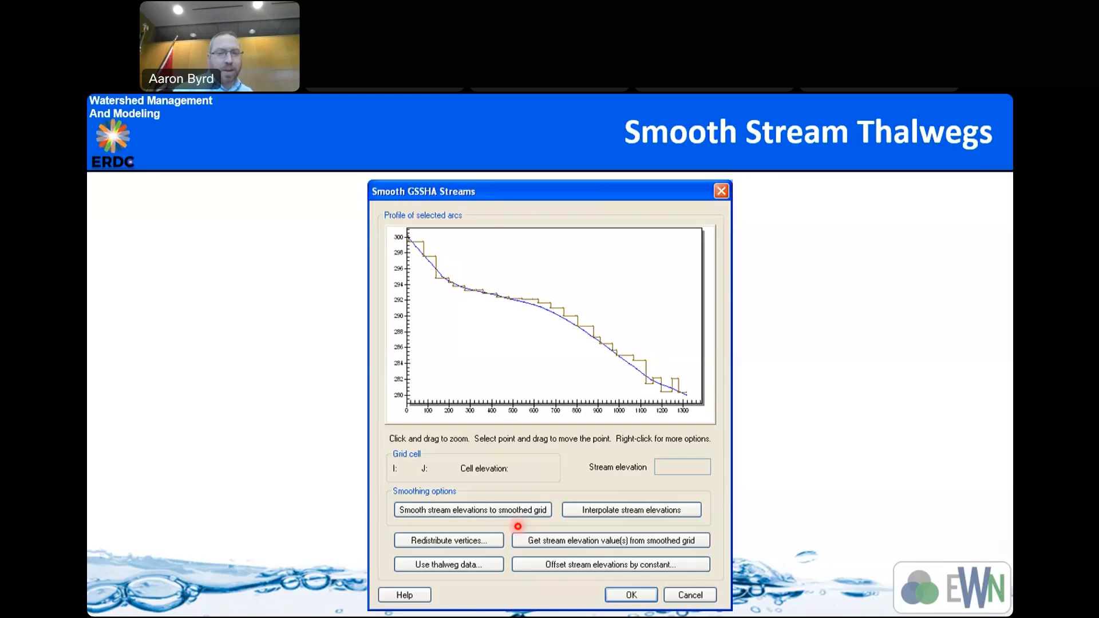
pyautogui.press('Right')
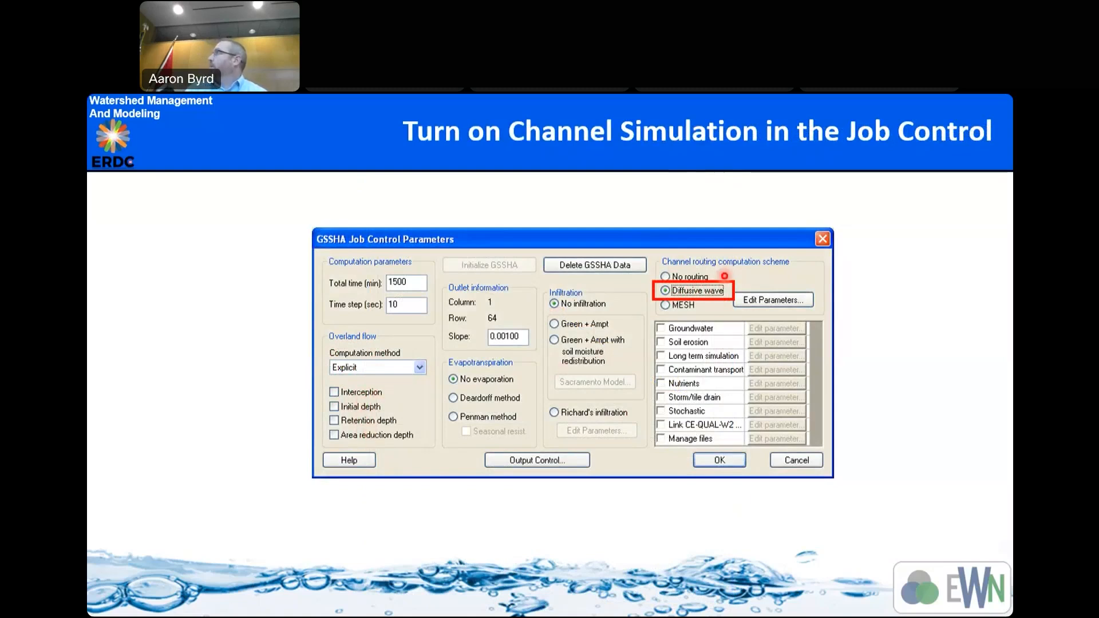
pyautogui.press('Right')
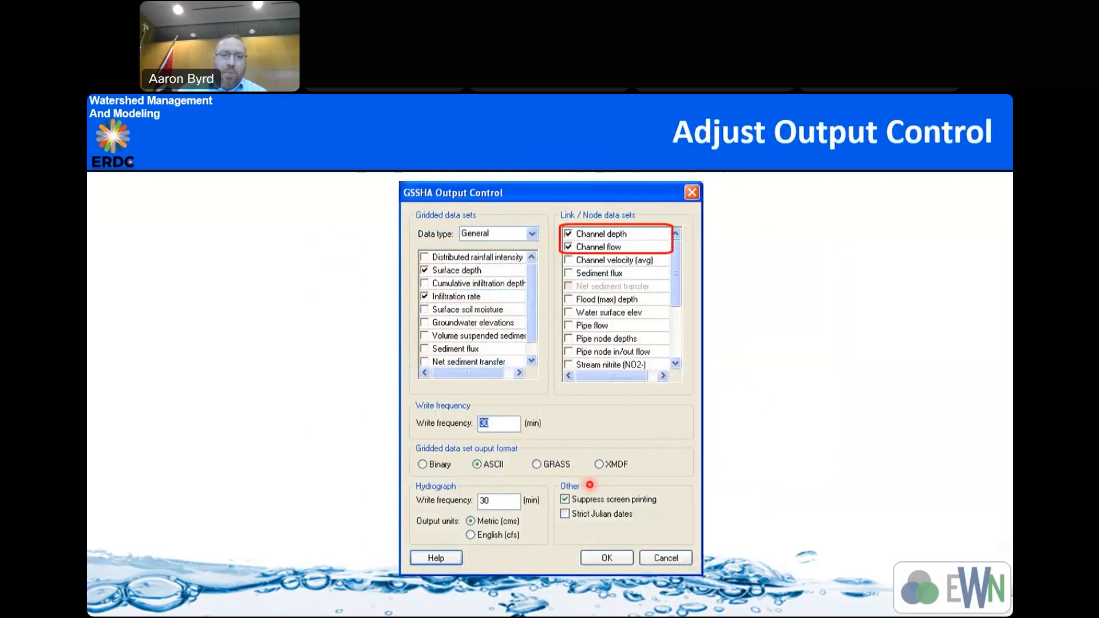
pyautogui.press('Left')
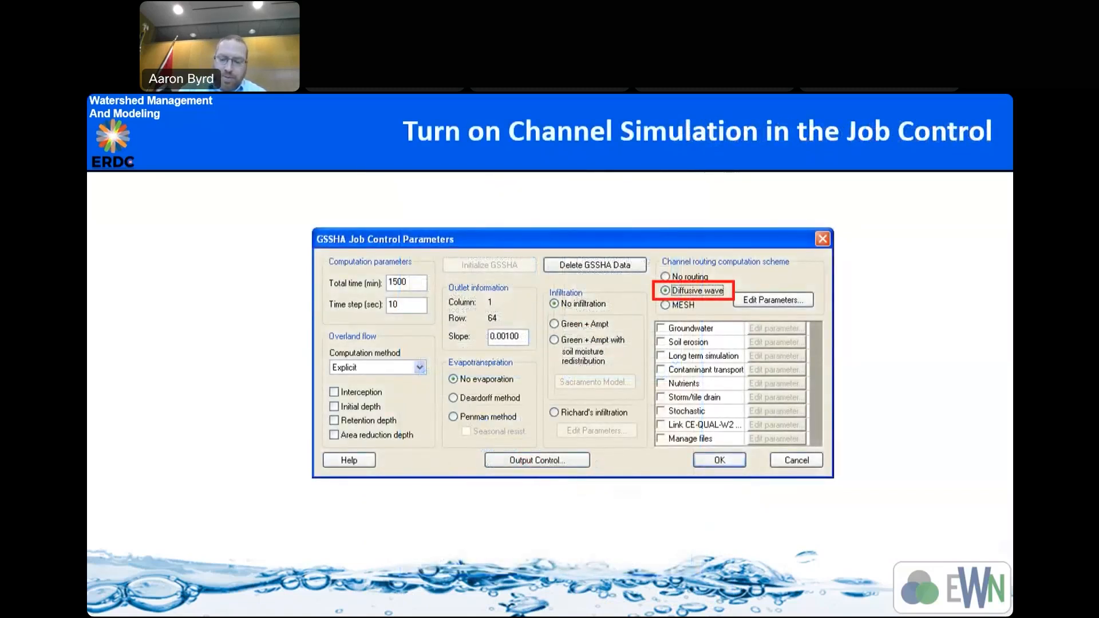
pyautogui.press('Right')
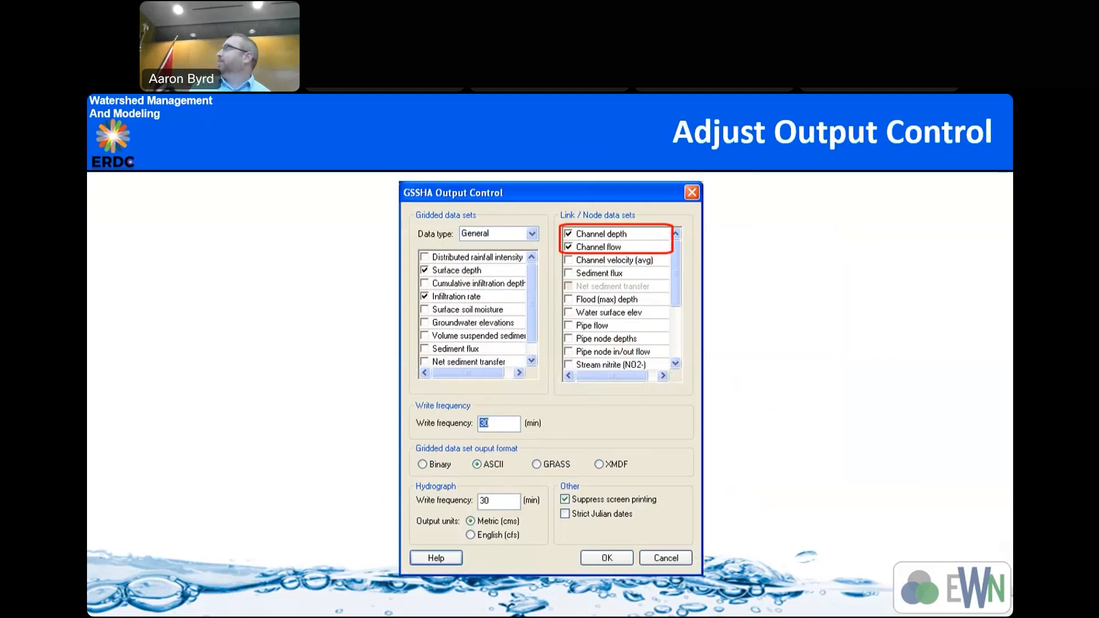
pyautogui.press('Right')
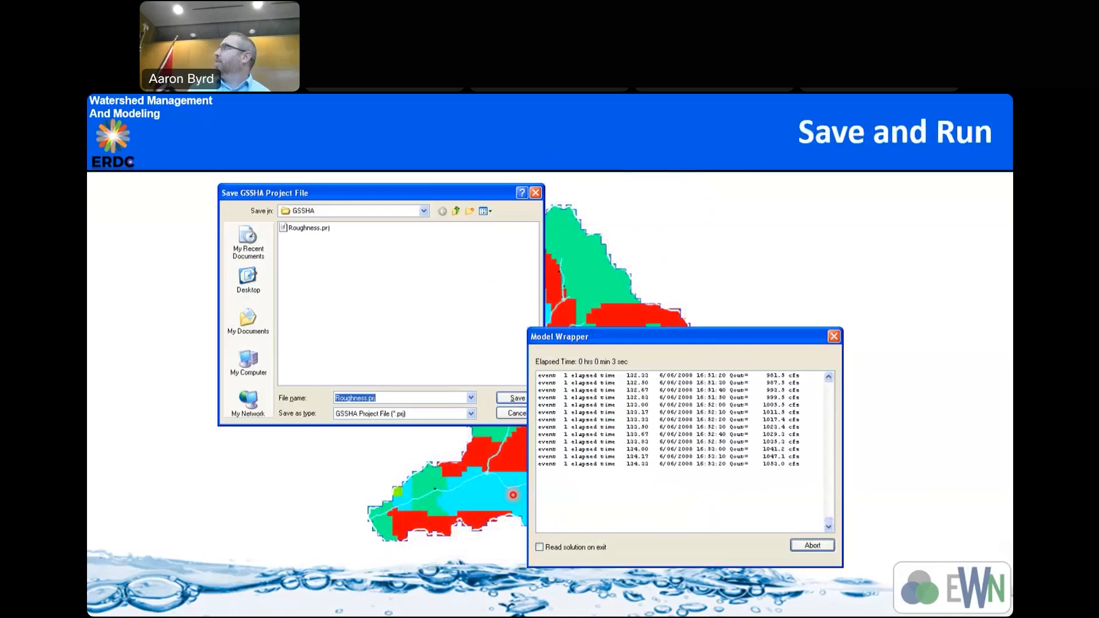
pyautogui.press('Right')
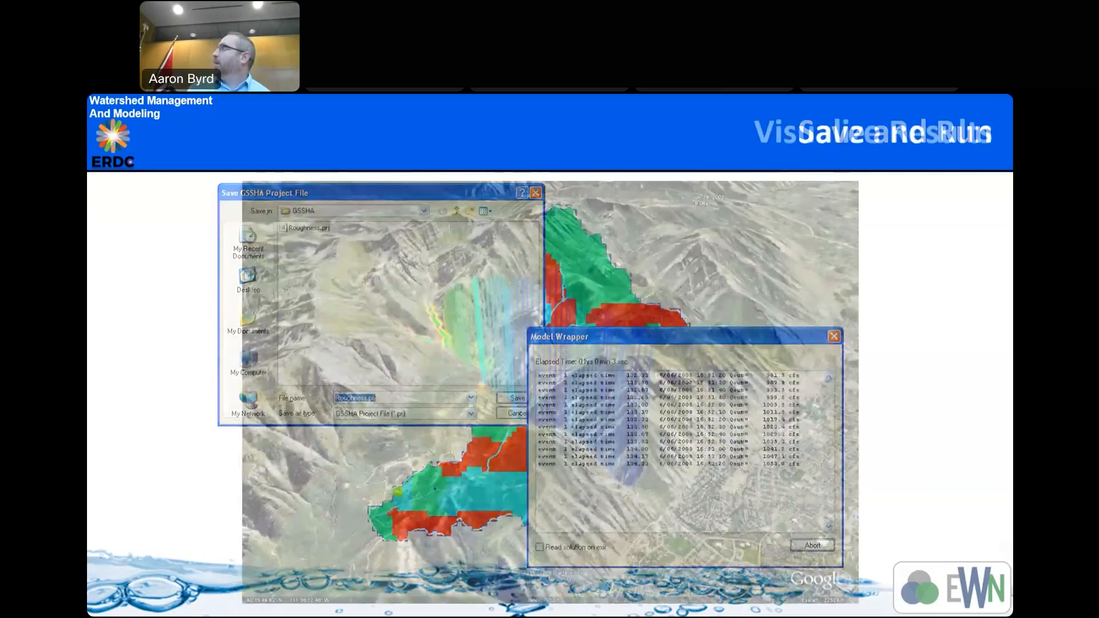
pyautogui.press('Right')
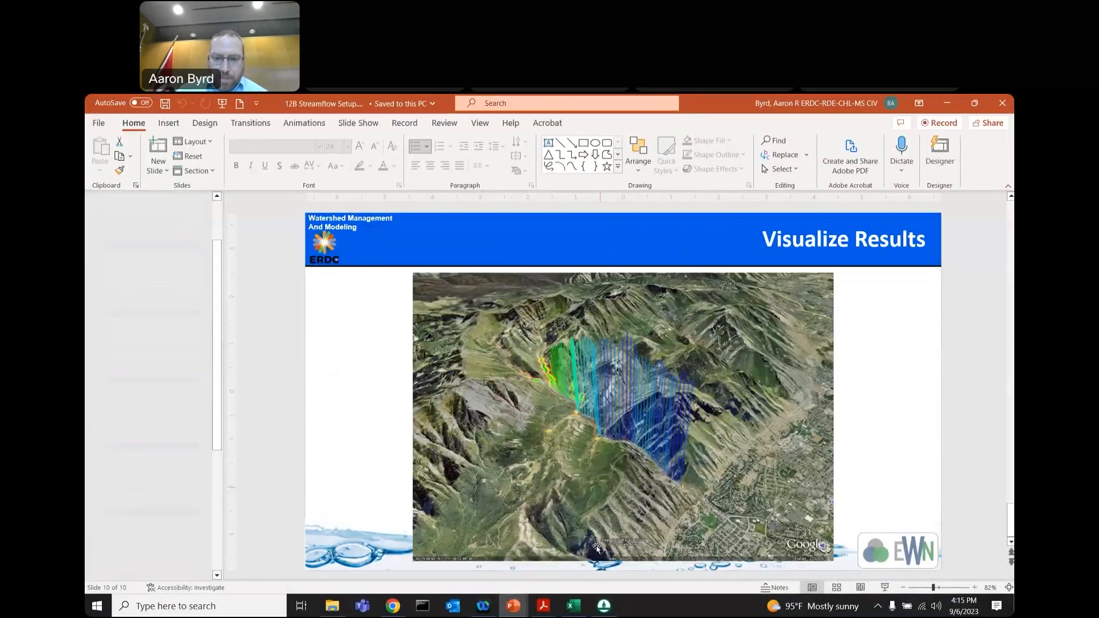
# Switch to WMS and set the total time to 2880 min in the GSSHA job control parameters
pyautogui.click(604, 606)
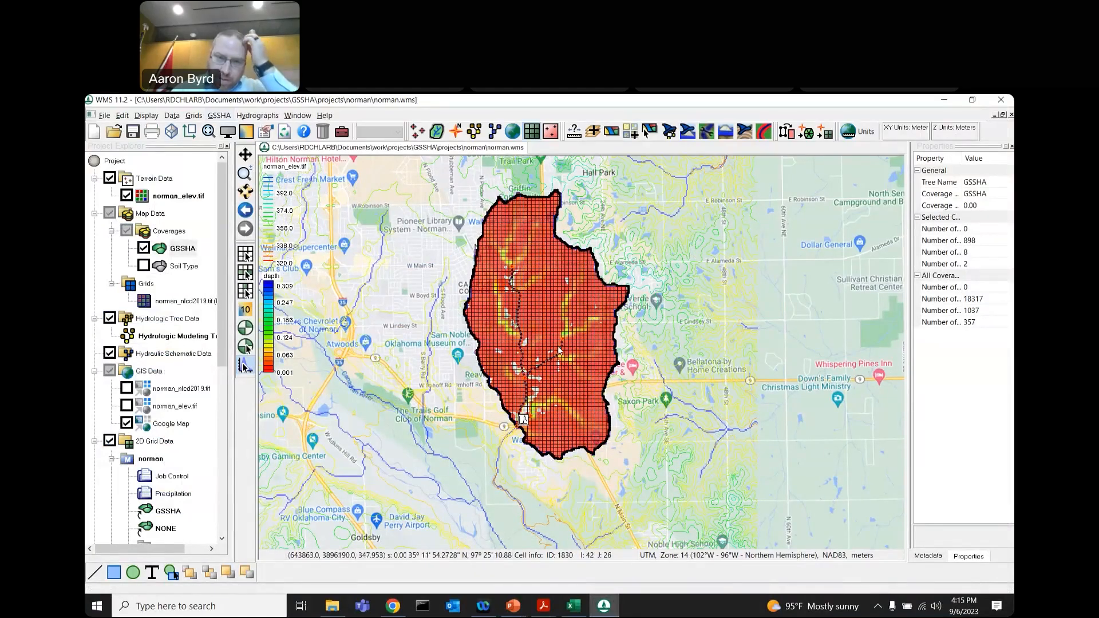
pyautogui.click(213, 117)
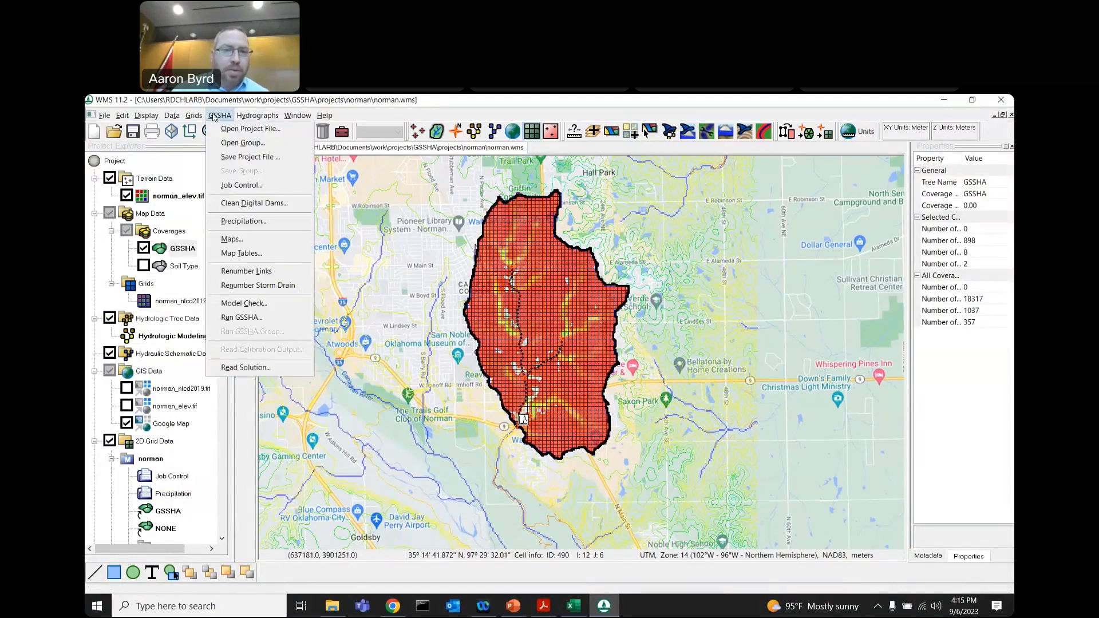
pyautogui.click(243, 185)
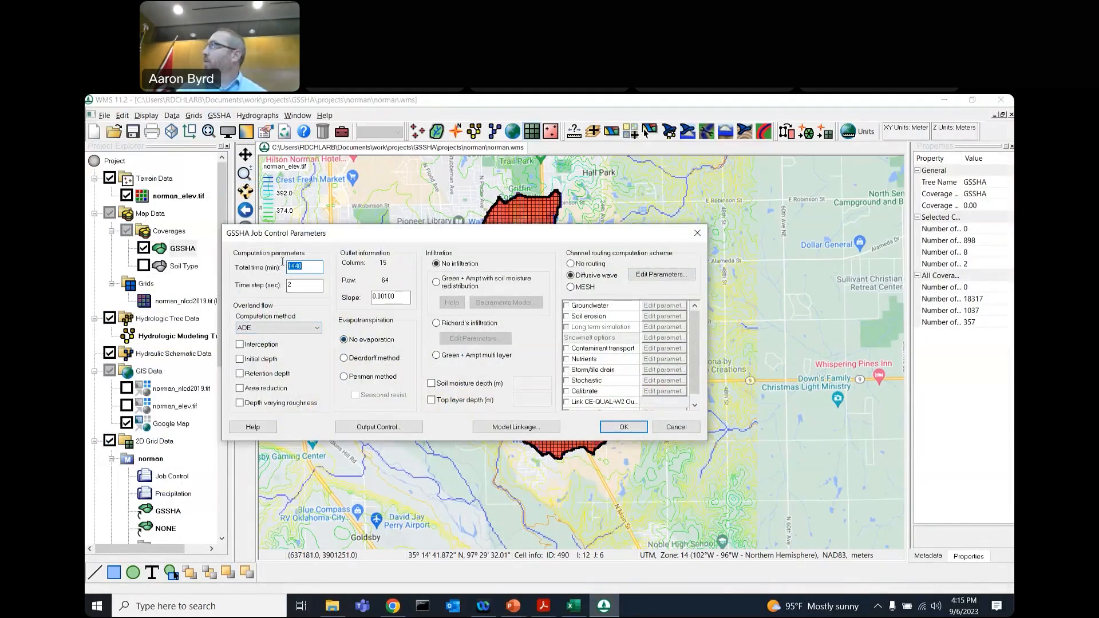
pyautogui.write('2880')
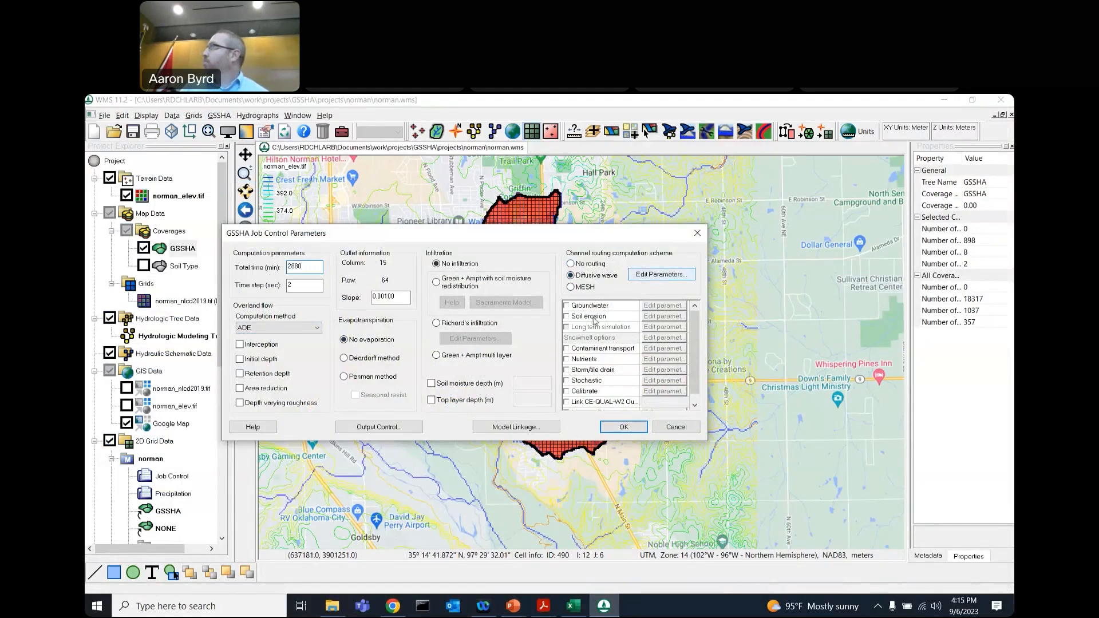
# In the GSSHA output control, enable the gridded Flood (max) depth and the link/node Channel depth and Channel flow data sets
pyautogui.click(388, 429)
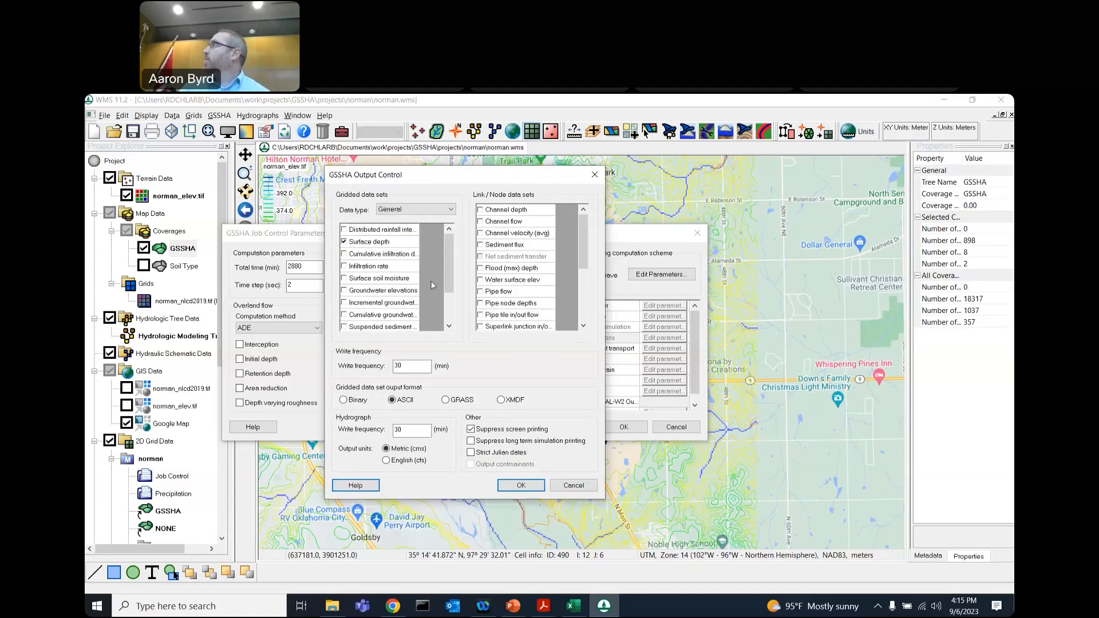
pyautogui.moveTo(452, 274)
pyautogui.mouseDown()
pyautogui.moveTo(449, 252)
pyautogui.moveTo(446, 278)
pyautogui.mouseUp()
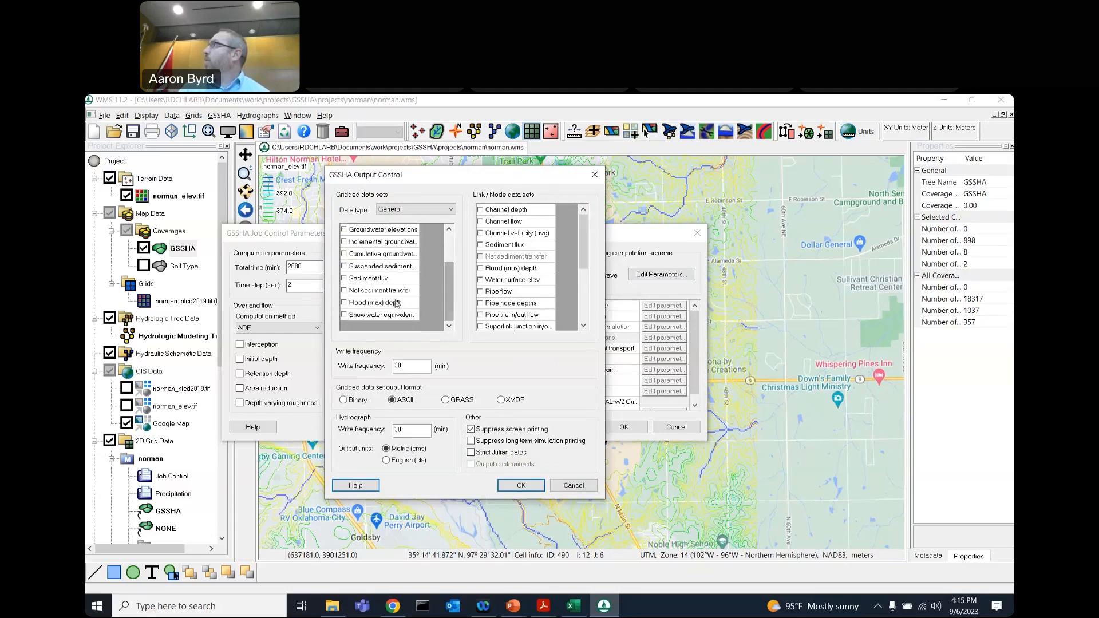
pyautogui.click(345, 303)
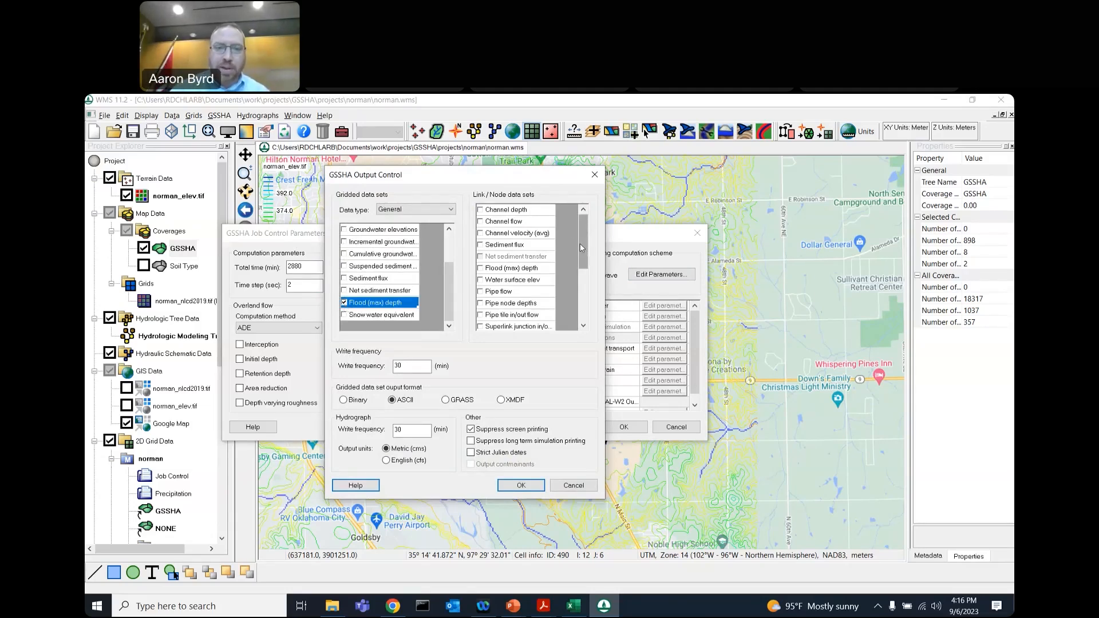
pyautogui.click(480, 210)
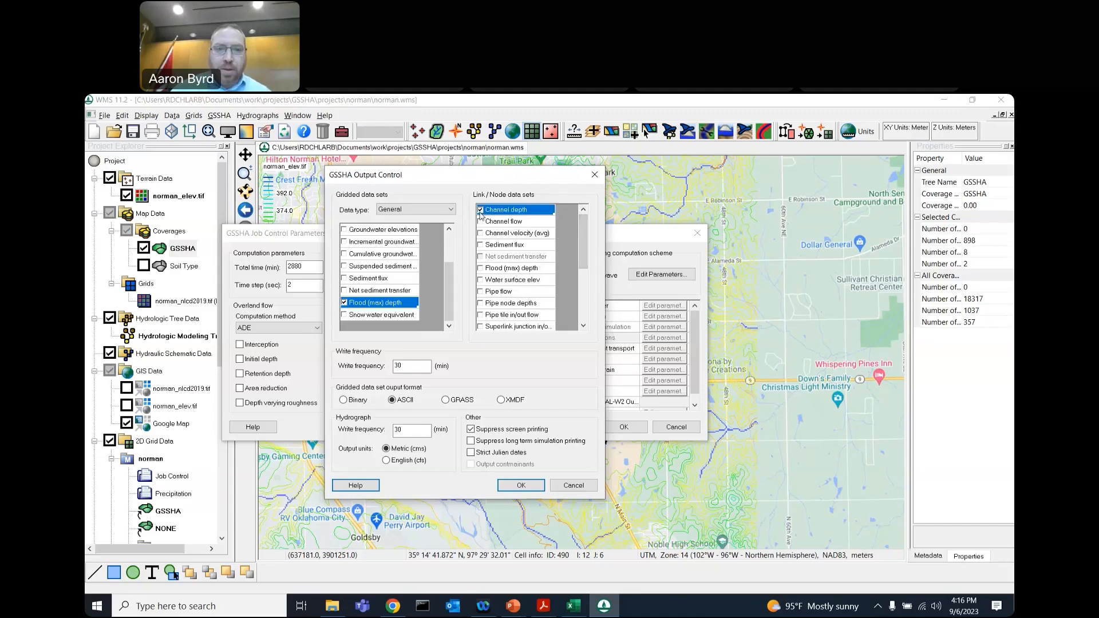
pyautogui.click(481, 222)
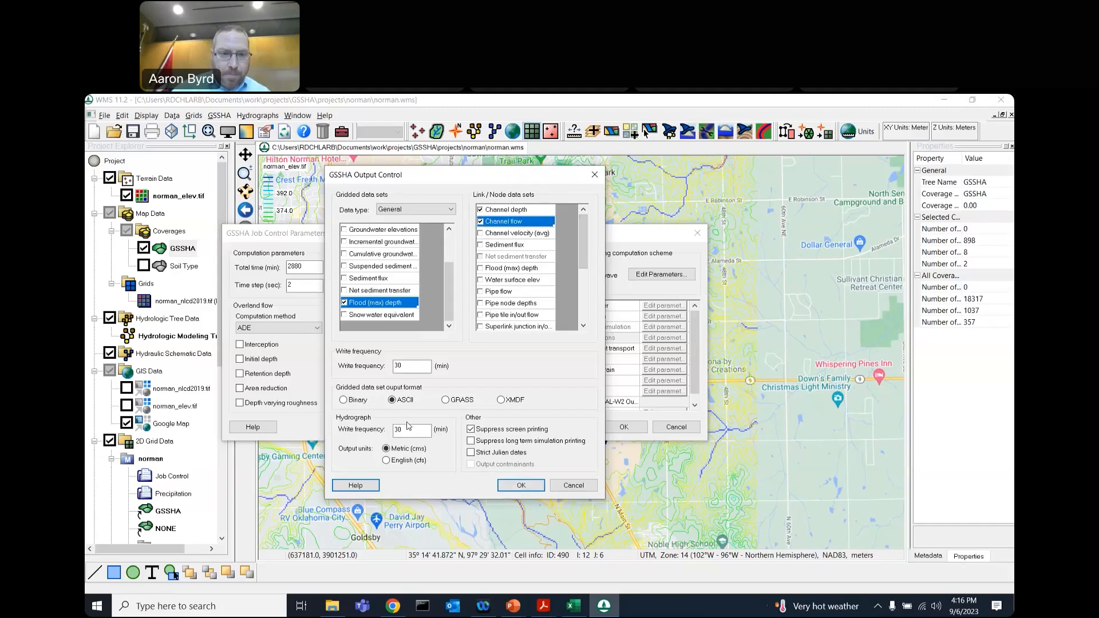
# Turn off the suppression of screen printing and accept the output control and job control settings
pyautogui.doubleClick(399, 366)
pyautogui.click(512, 431)
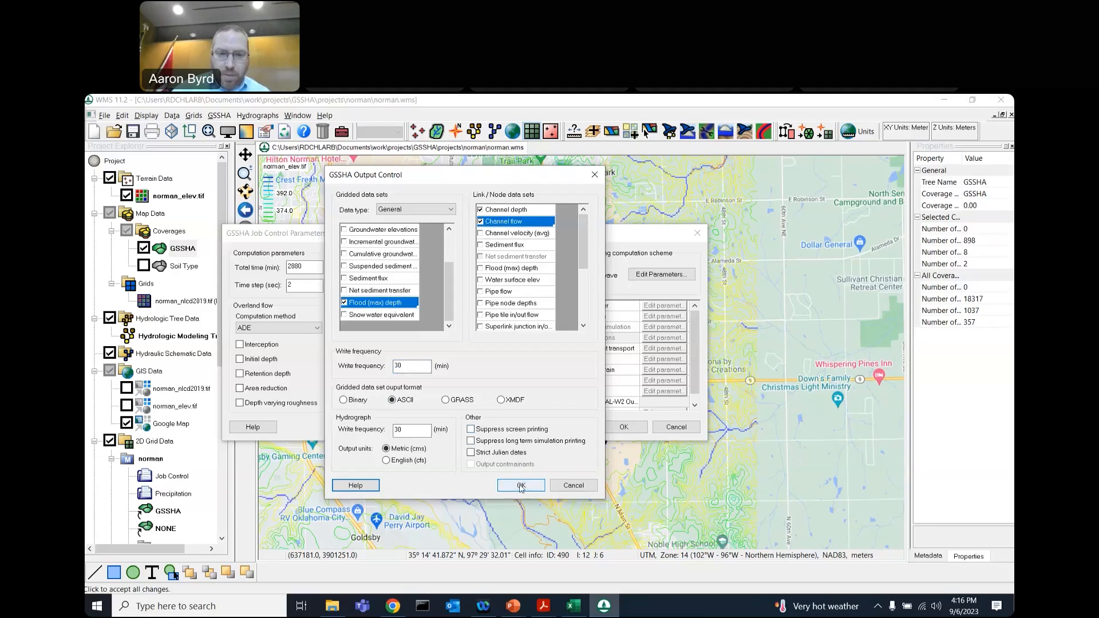
pyautogui.click(521, 486)
pyautogui.click(623, 428)
# Save the GSSHA project as norman.prj, replacing the existing file
pyautogui.click(219, 115)
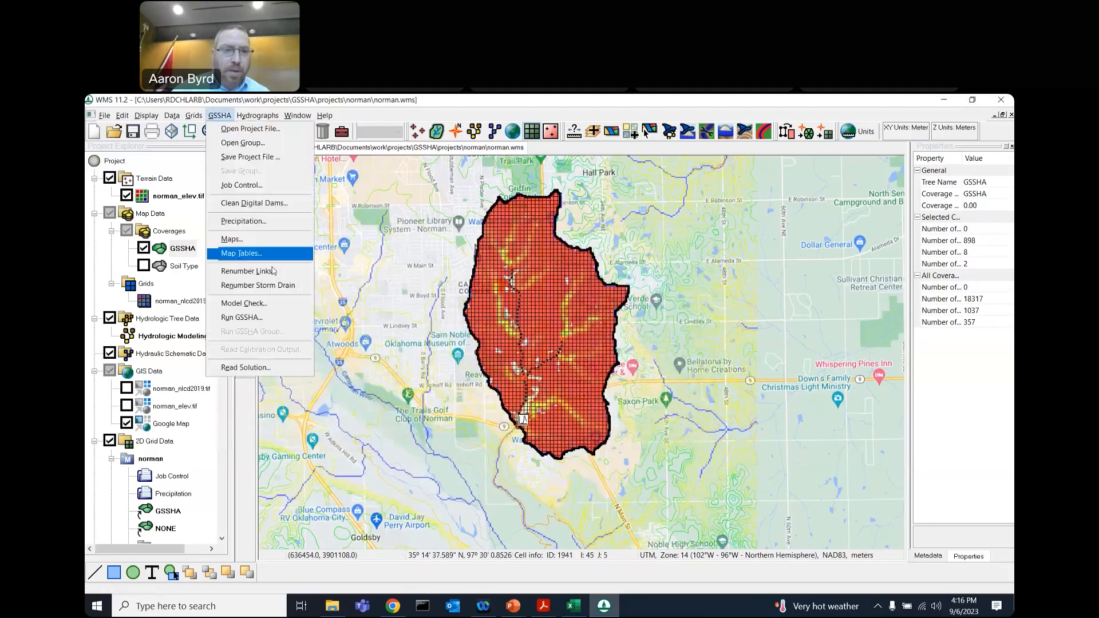
pyautogui.click(254, 157)
pyautogui.click(521, 438)
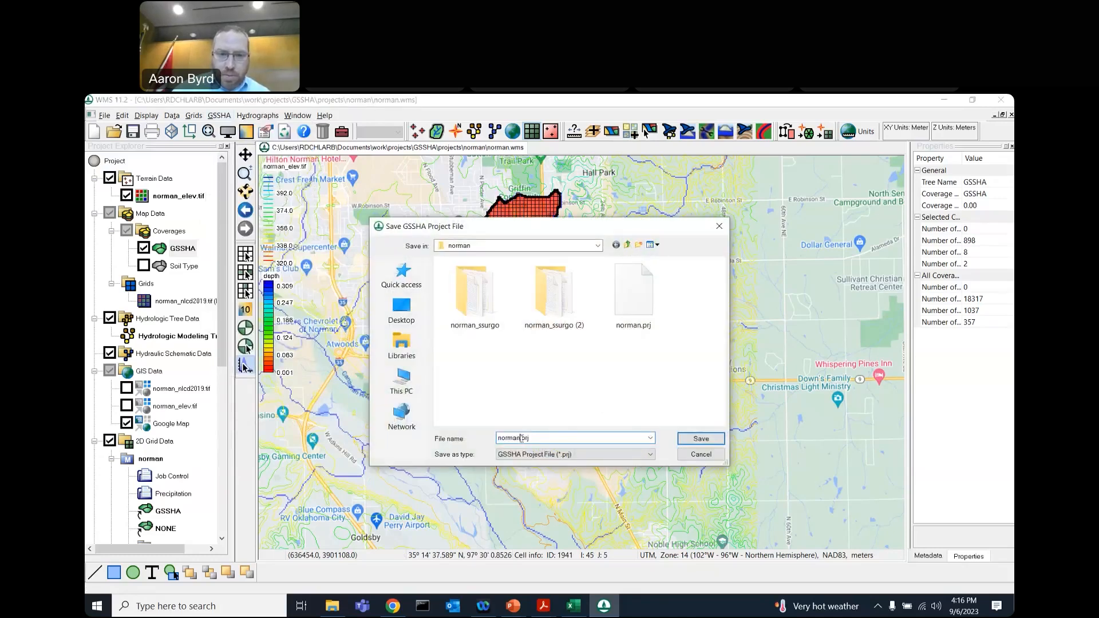
pyautogui.click(696, 439)
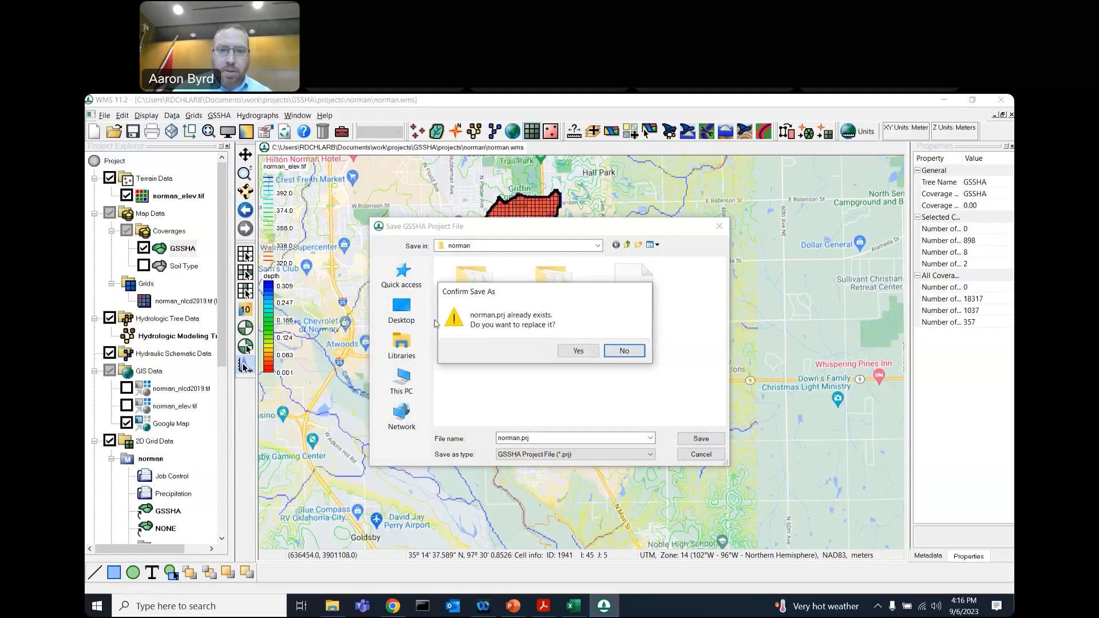
pyautogui.click(579, 351)
# Run the GSSHA simulation for norman.prj with screen printing on and close the model wrapper
pyautogui.click(219, 115)
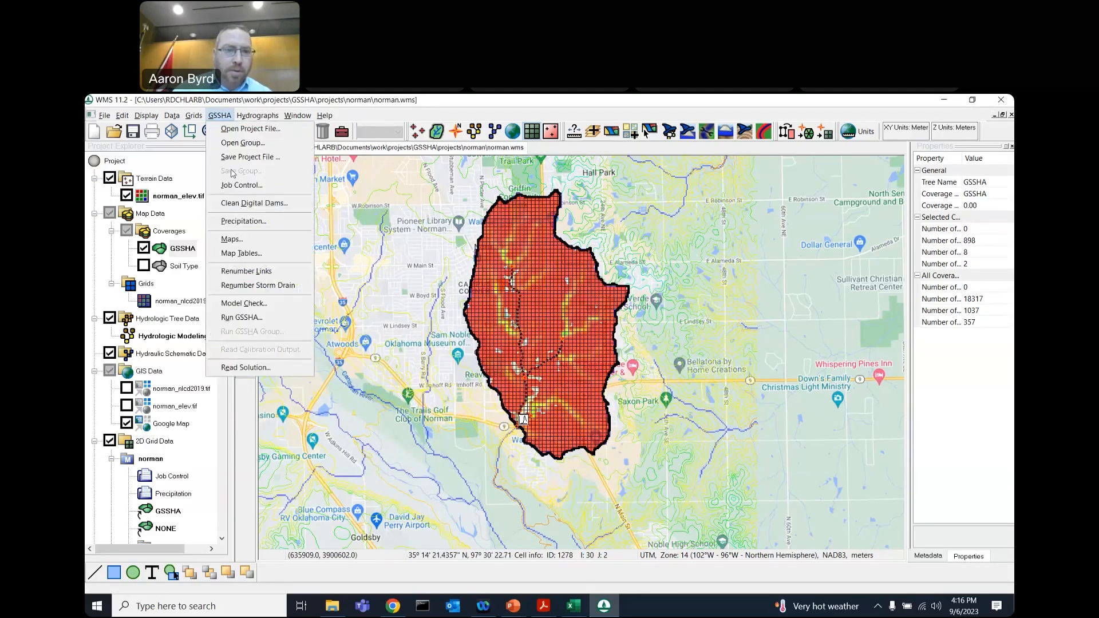
pyautogui.click(242, 317)
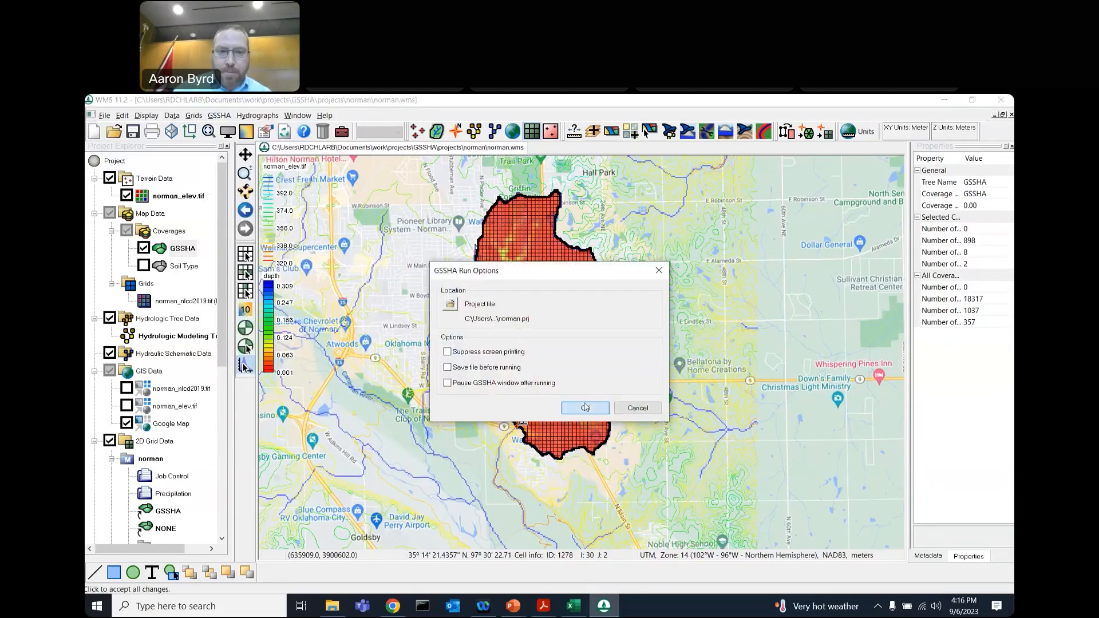
pyautogui.click(585, 408)
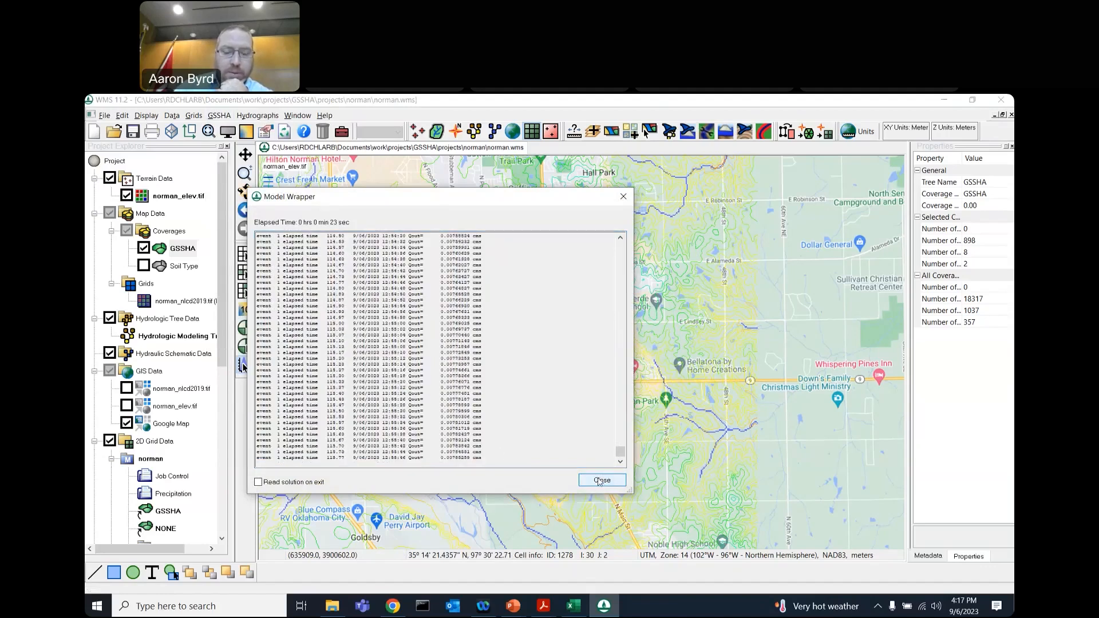
pyautogui.click(601, 480)
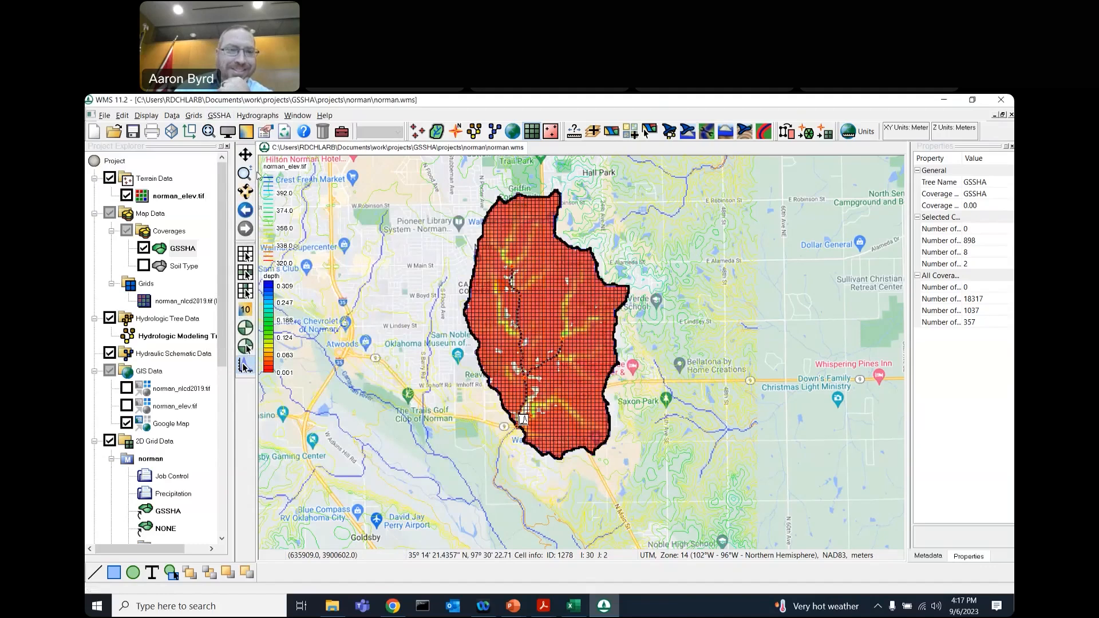
# Turn on Suppress screen printing in the GSSHA output control and accept the job control settings
pyautogui.click(220, 115)
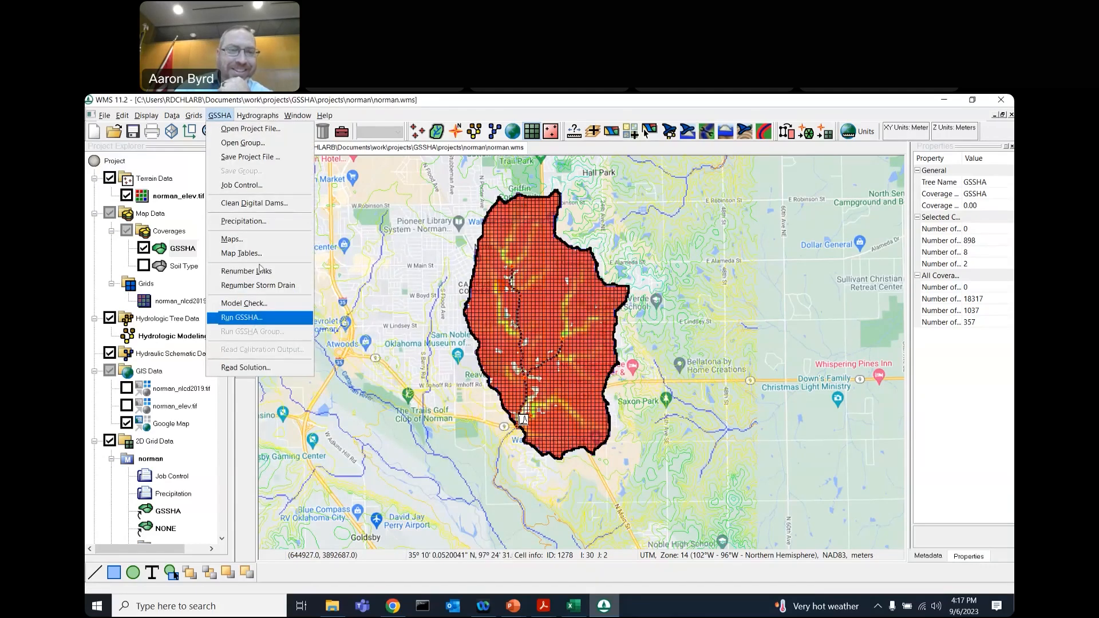
pyautogui.click(252, 185)
pyautogui.click(378, 428)
pyautogui.click(477, 432)
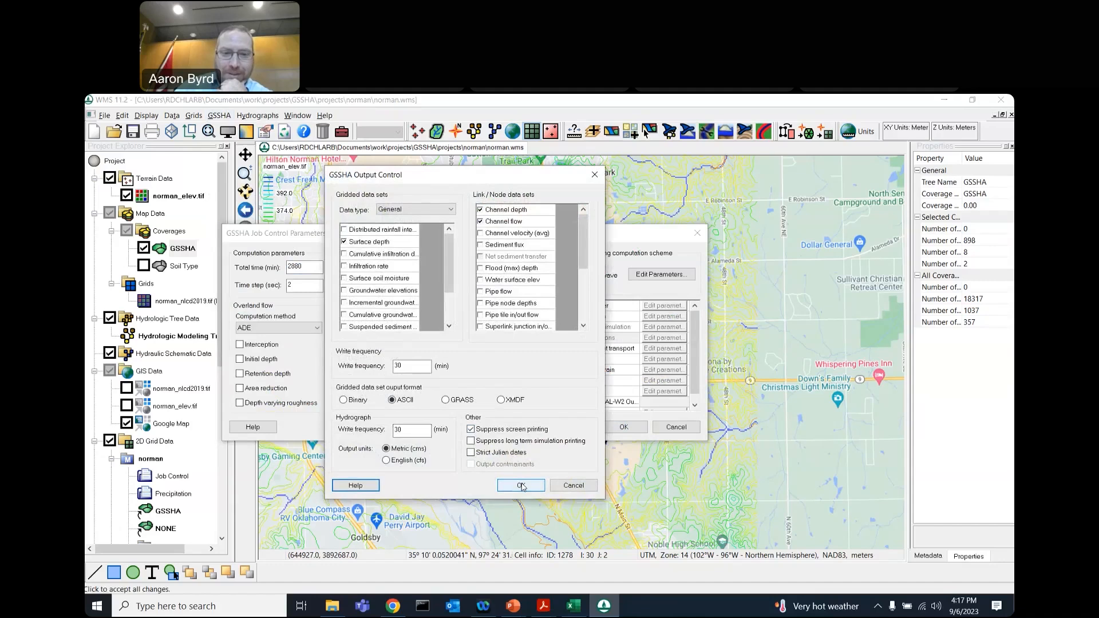
pyautogui.click(521, 486)
pyautogui.click(623, 427)
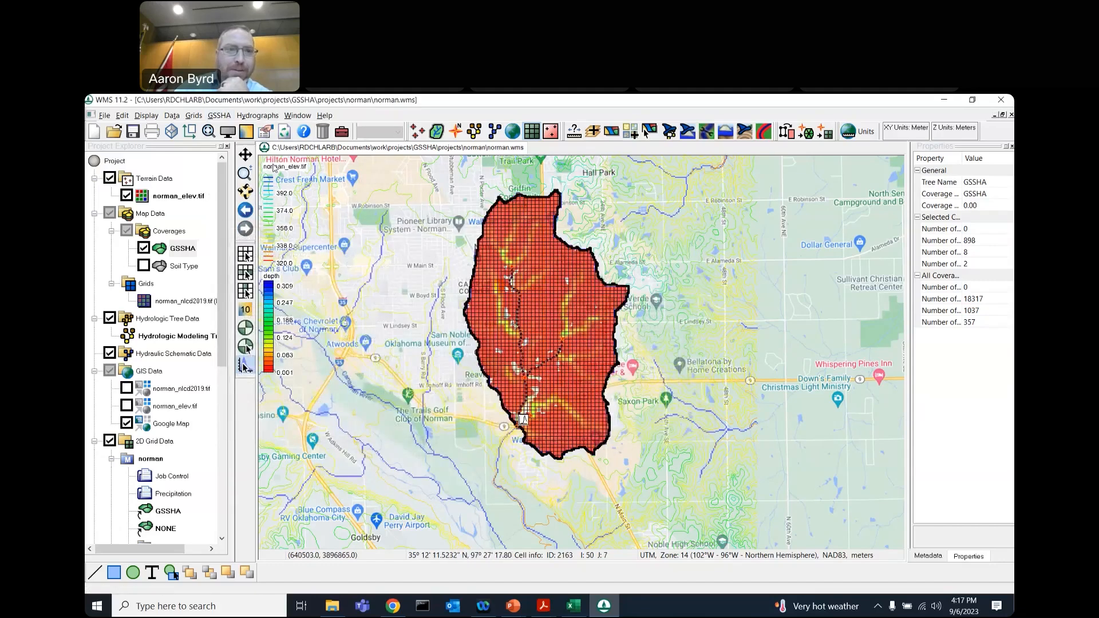
# Run GSSHA again for norman.prj with screen printing suppressed
pyautogui.click(219, 115)
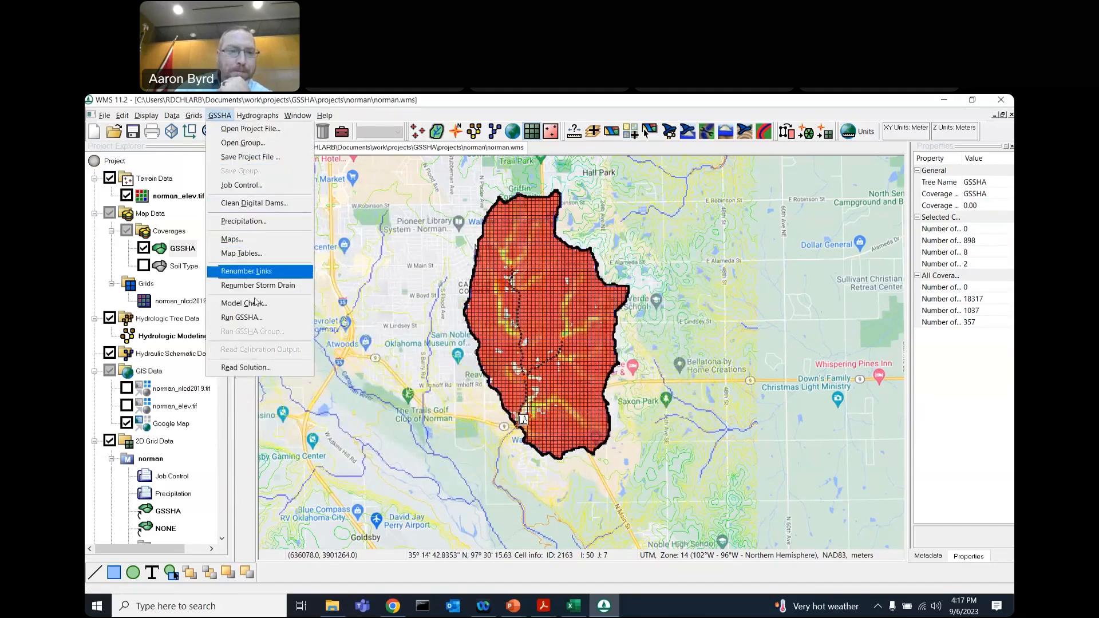
pyautogui.click(257, 319)
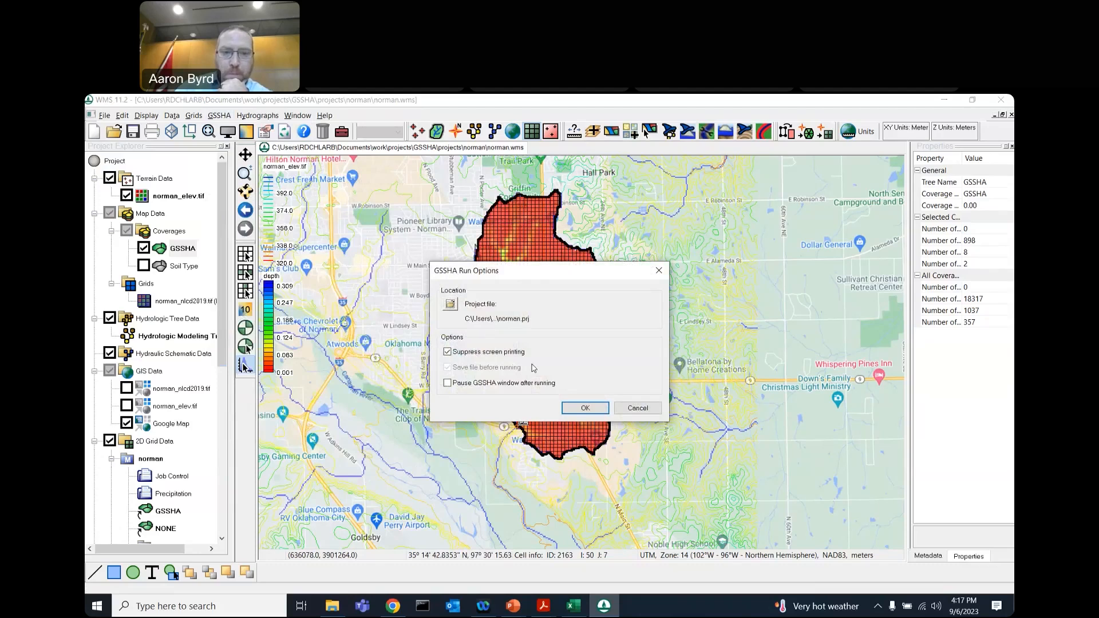
pyautogui.click(583, 409)
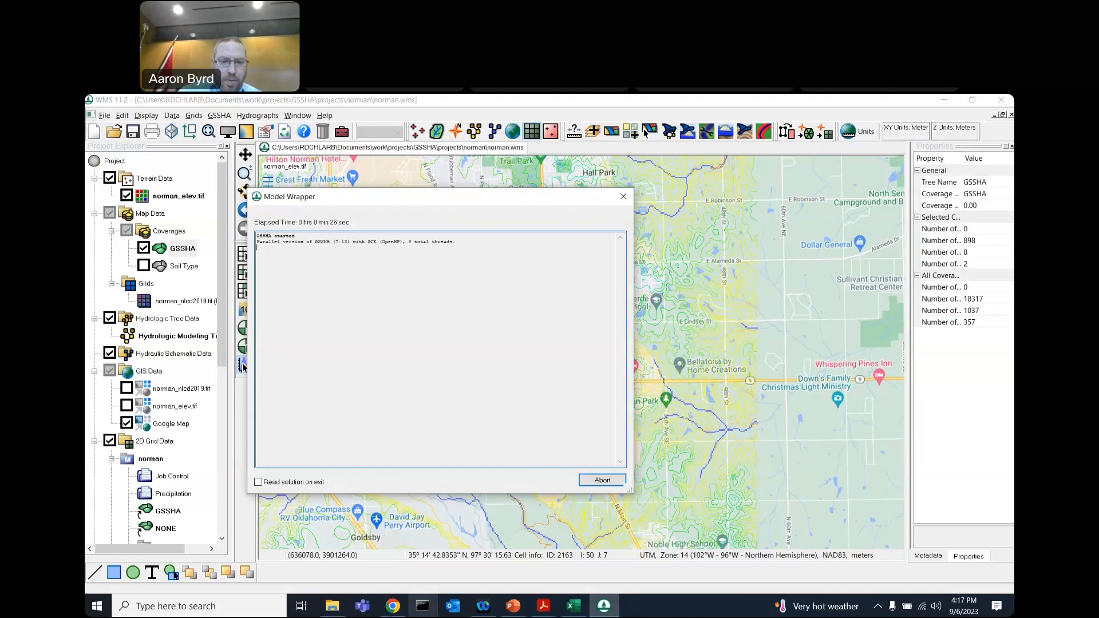
# Switch to Adobe Acrobat and view the workshop schedule in Watershed EWN with GSSHA and WMS.pdf
pyautogui.click(393, 606)
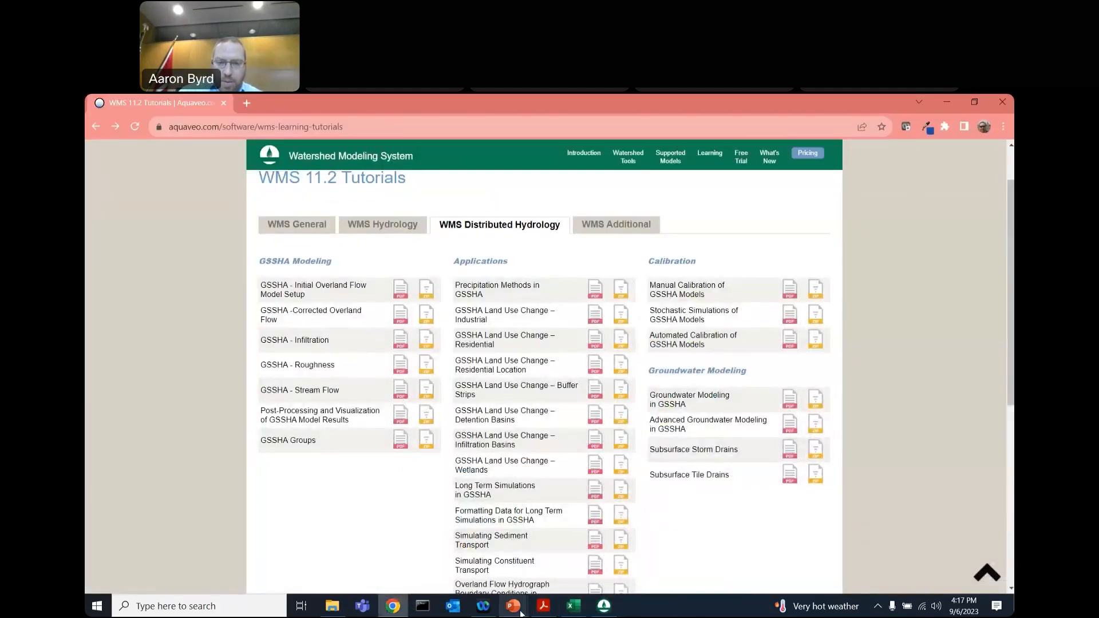
pyautogui.moveTo(520, 614)
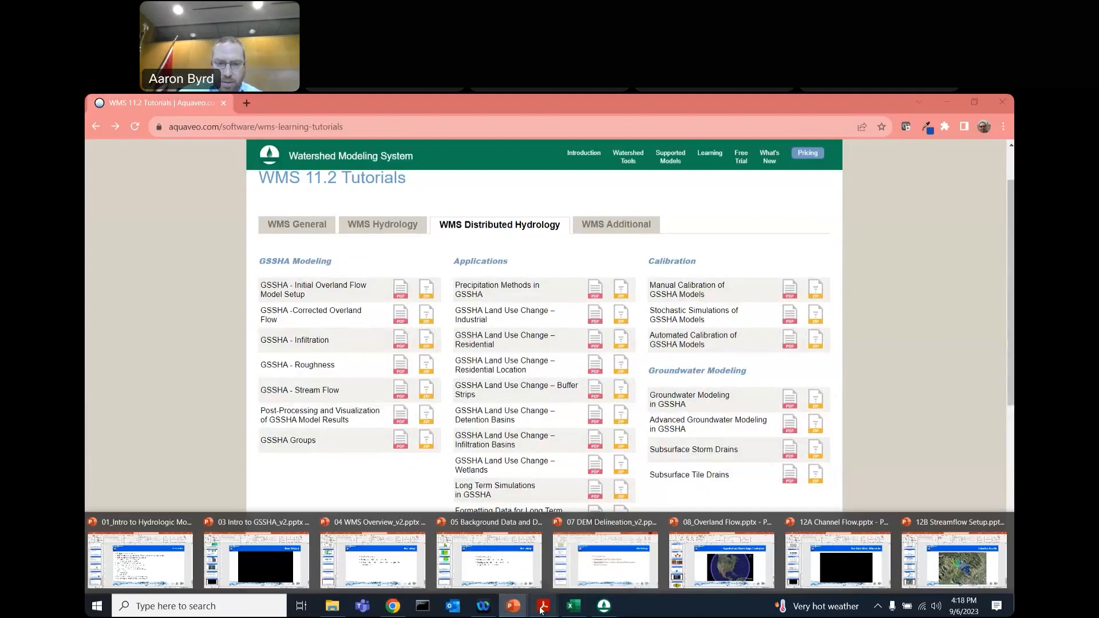
pyautogui.click(543, 558)
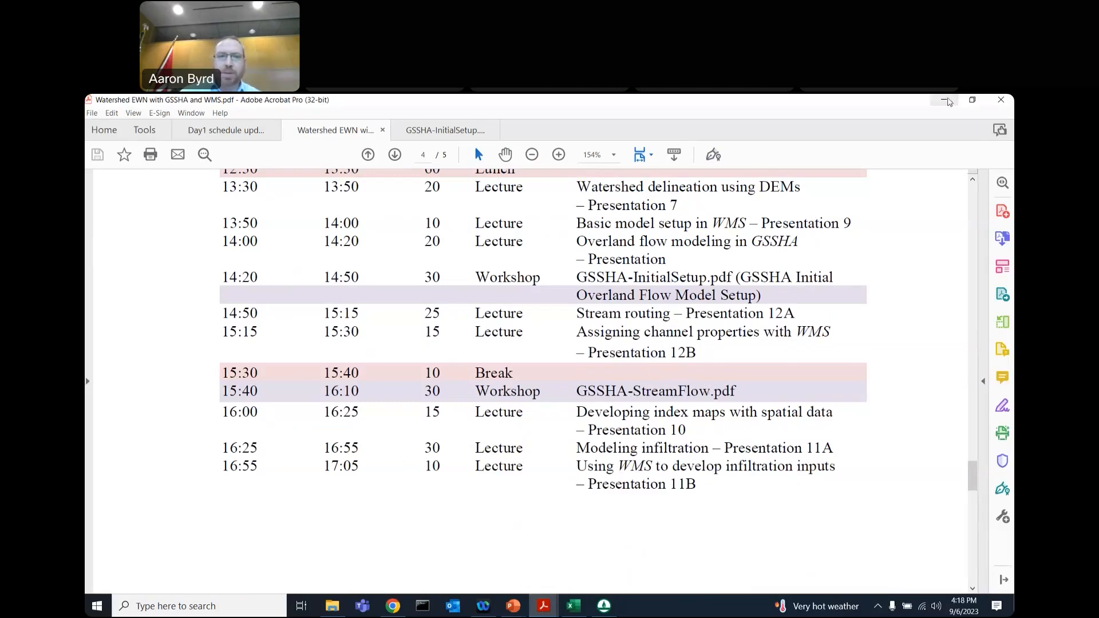
# Switch back to WMS and close the model wrapper with Read solution on exit enabled
pyautogui.click(946, 101)
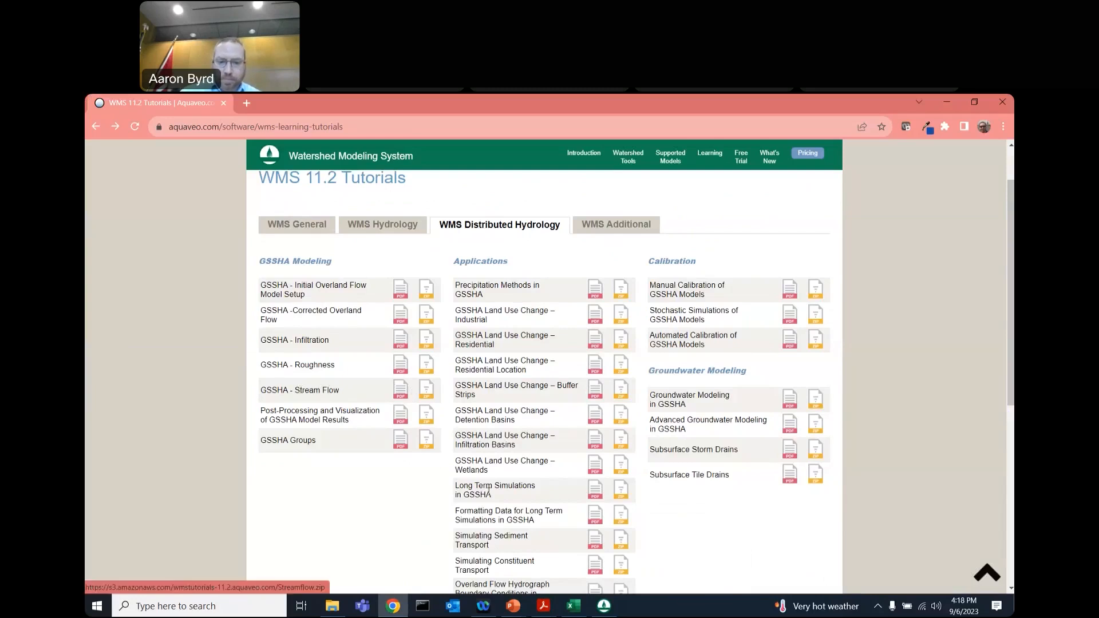
pyautogui.click(604, 608)
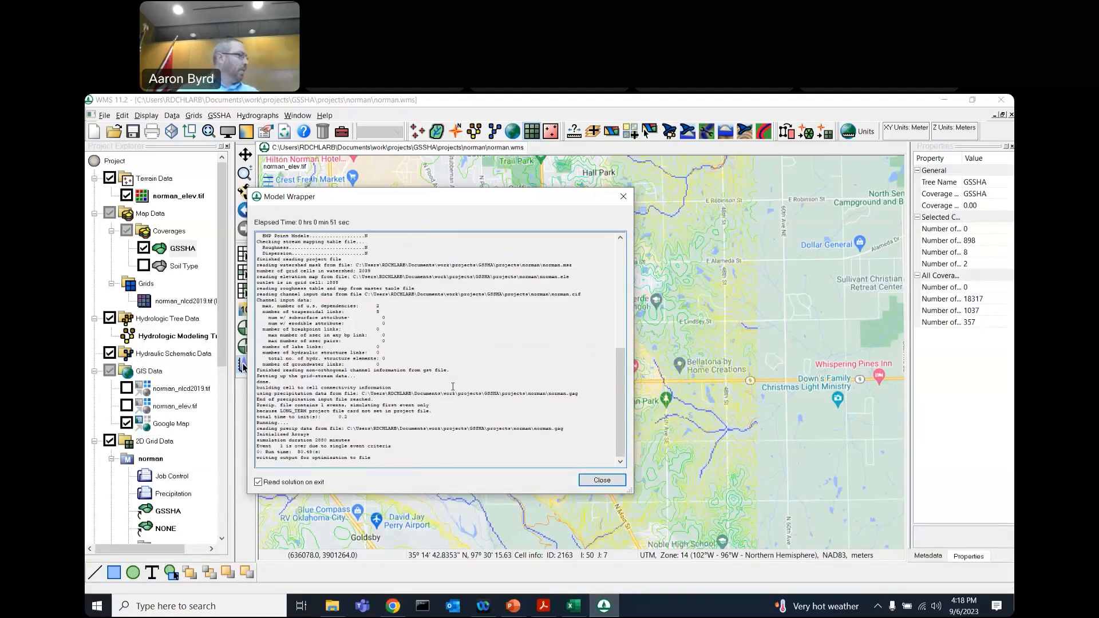
pyautogui.click(602, 481)
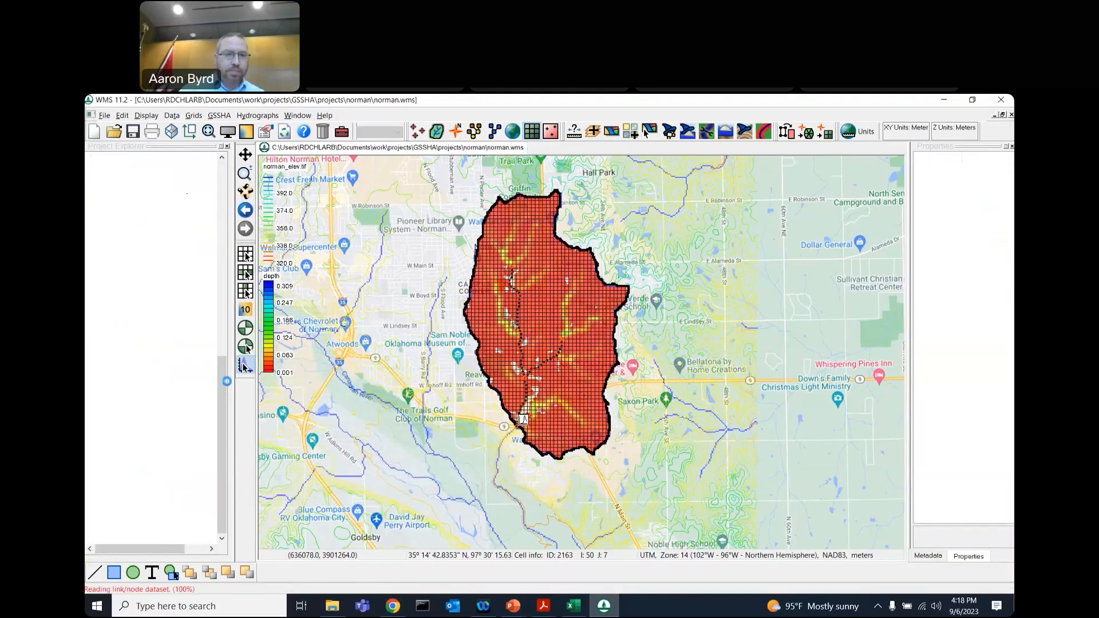
# Open and close the Outlet Hydrograph of the norman (GSSHA) (2) solution
pyautogui.moveTo(220, 383); pyautogui.dragTo(221, 440)
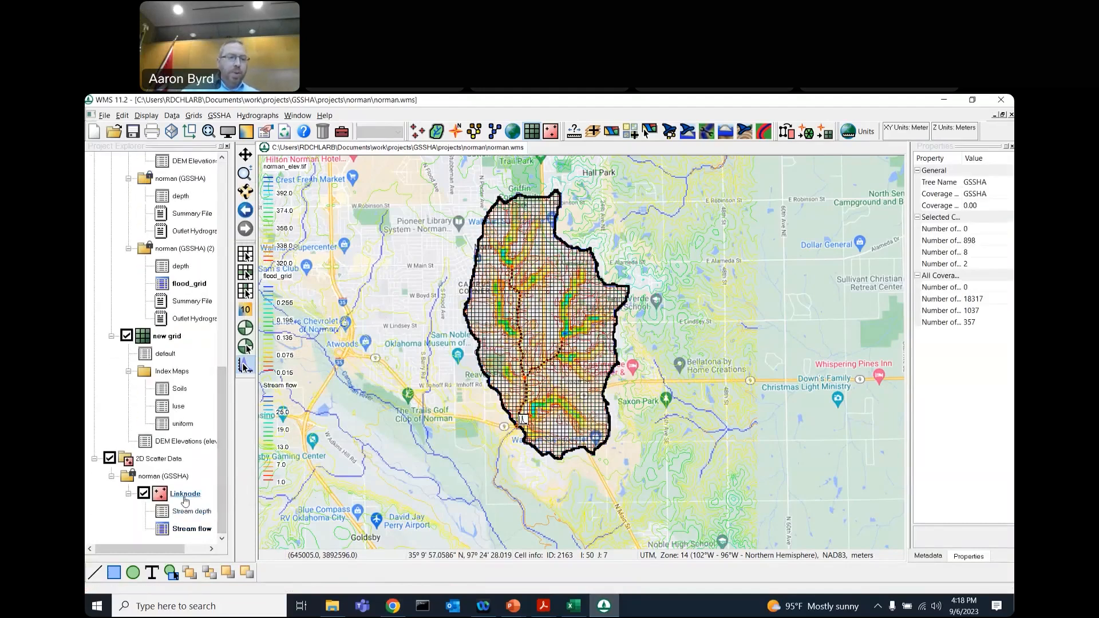
pyautogui.moveTo(222, 366)
pyautogui.mouseDown()
pyautogui.moveTo(227, 260)
pyautogui.moveTo(223, 364)
pyautogui.moveTo(193, 375)
pyautogui.mouseUp()
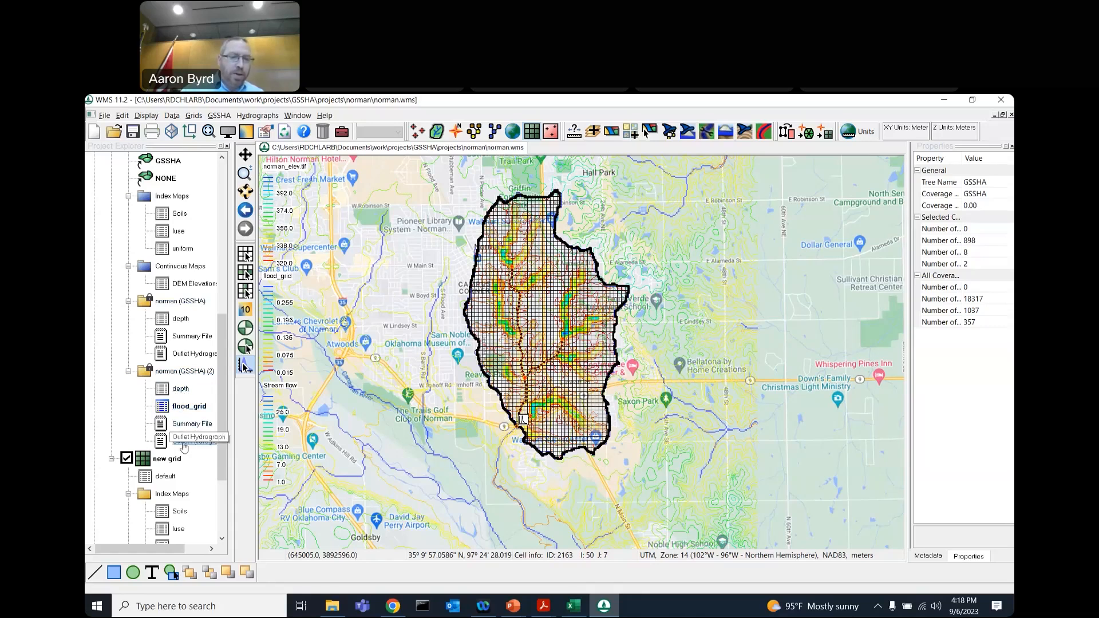
pyautogui.scroll(-4, 197, 401)
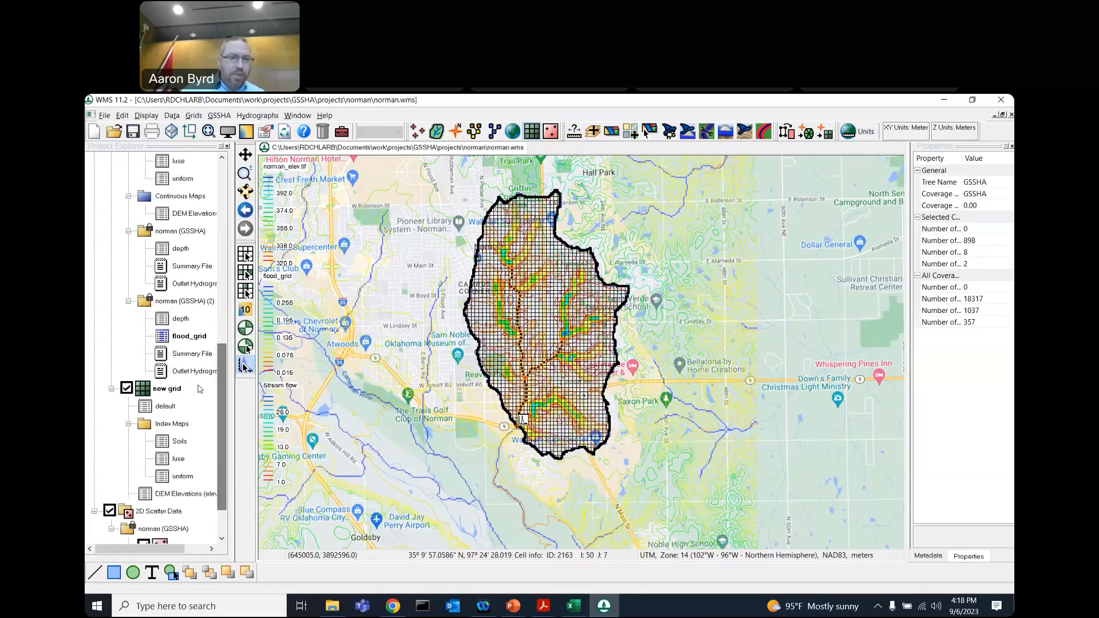
pyautogui.doubleClick(193, 371)
pyautogui.click(322, 159)
pyautogui.click(298, 102)
# Open the Summary File of the norman (GSSHA) (2) solution in Notepad, examine the volume totals and mass balance errors, and close it
pyautogui.doubleClick(192, 353)
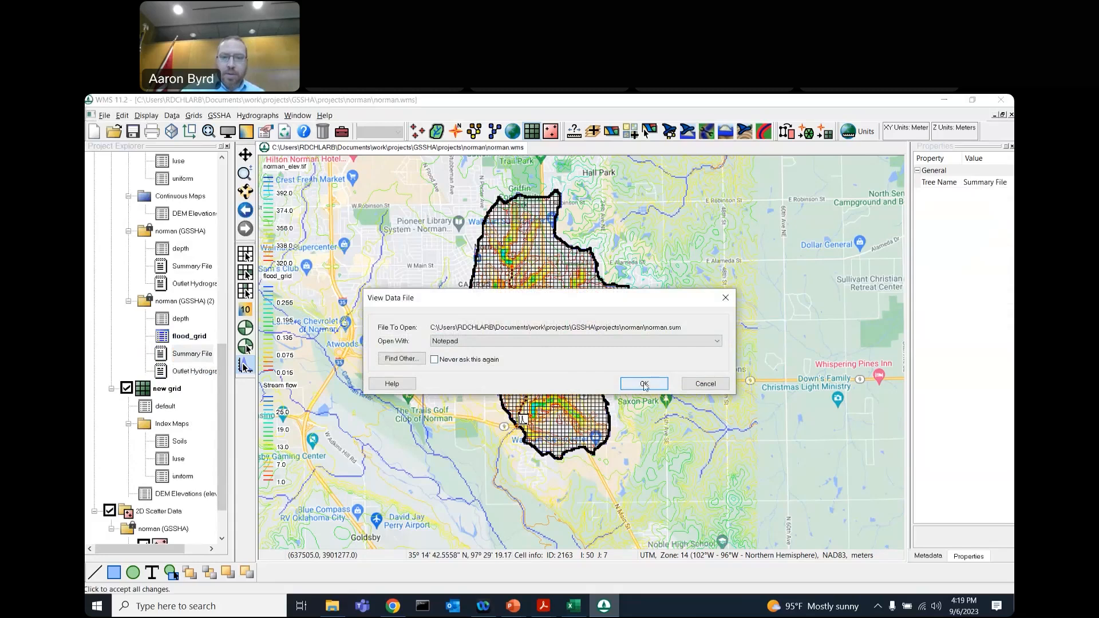
pyautogui.click(644, 384)
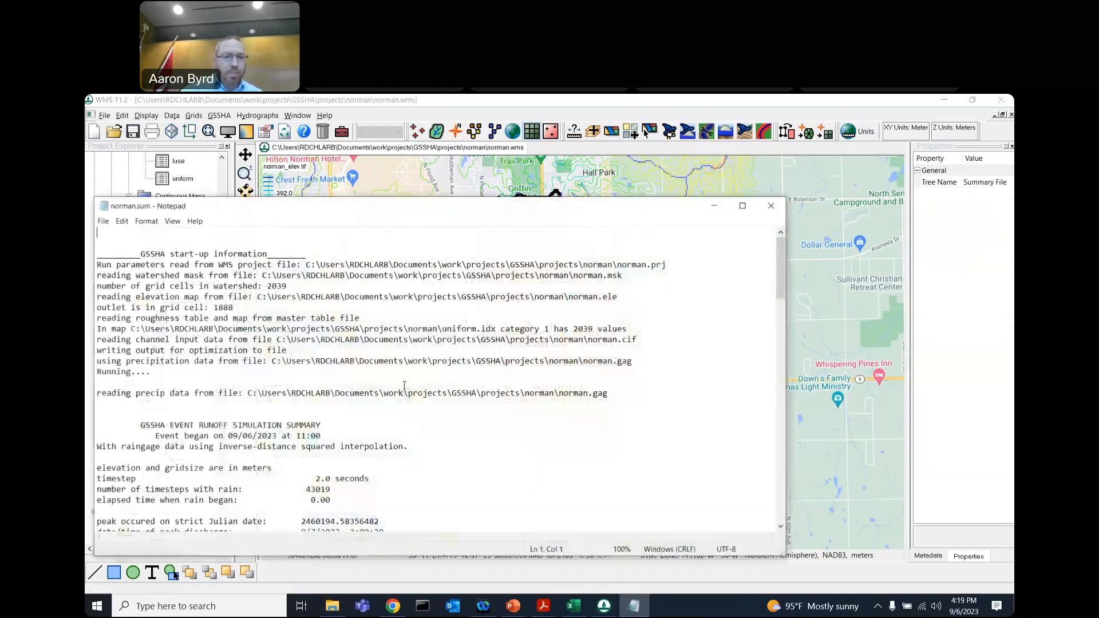
pyautogui.scroll(-15, 327, 378)
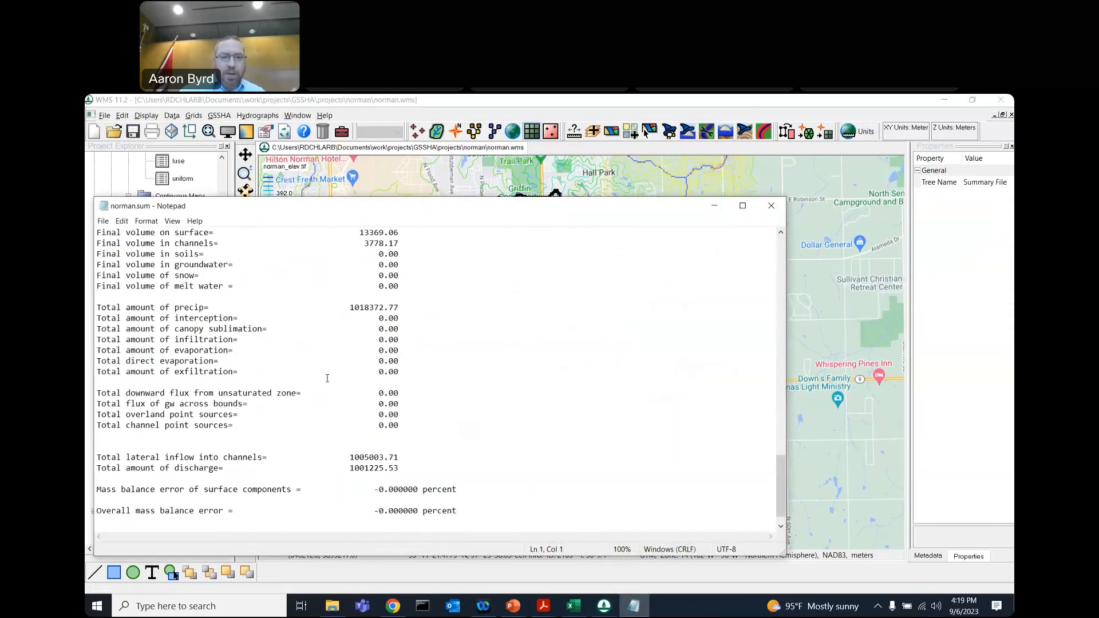
pyautogui.scroll(-1, 327, 378)
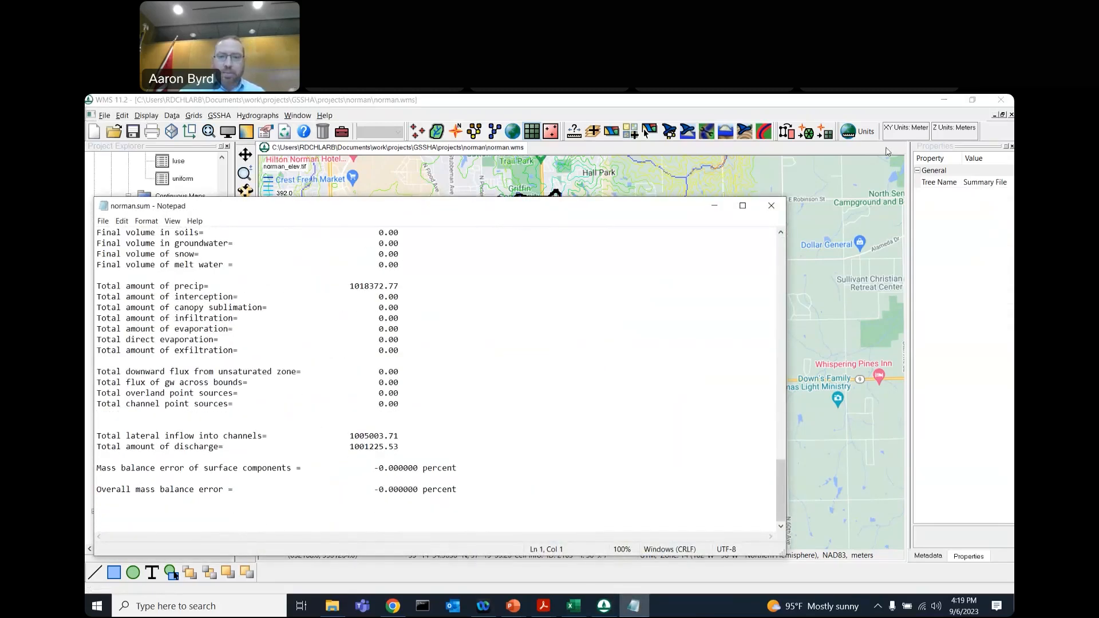
pyautogui.click(771, 212)
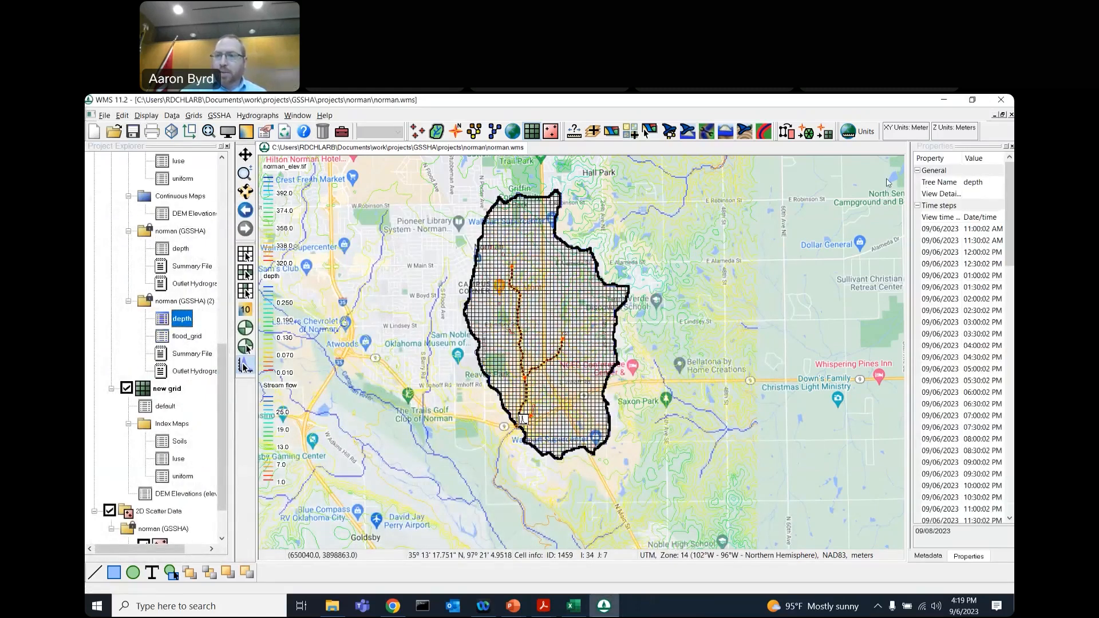
# Step through the time steps of the overland depth dataset and display the flood_grid dataset of the second norman solution
pyautogui.click(973, 228)
pyautogui.moveTo(966, 248); pyautogui.dragTo(983, 507)
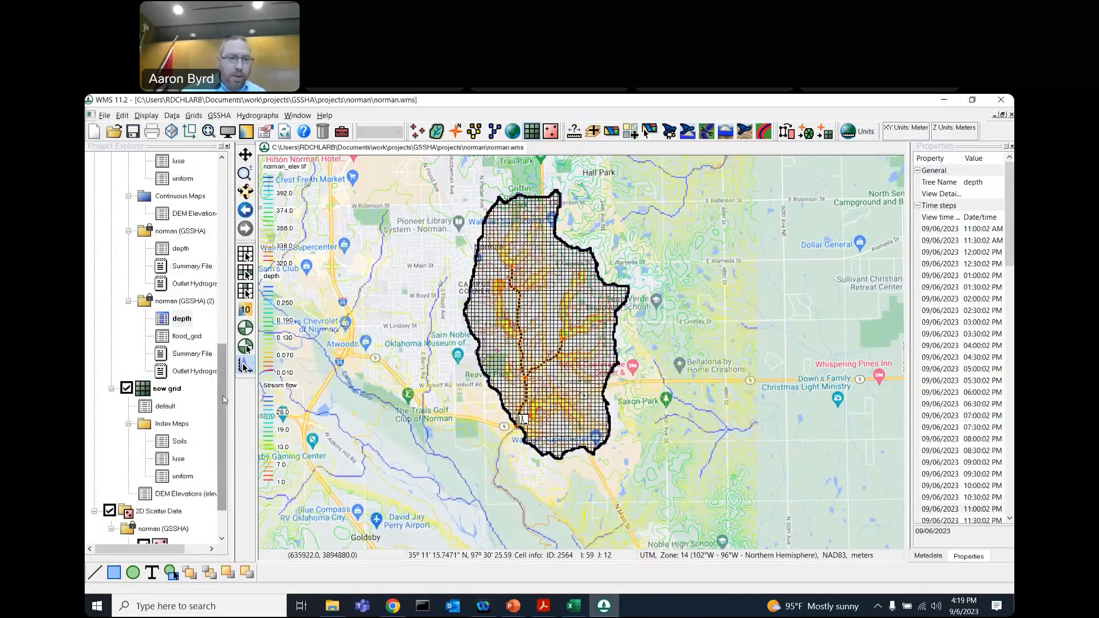
pyautogui.scroll(-1, 223, 400)
pyautogui.click(189, 283)
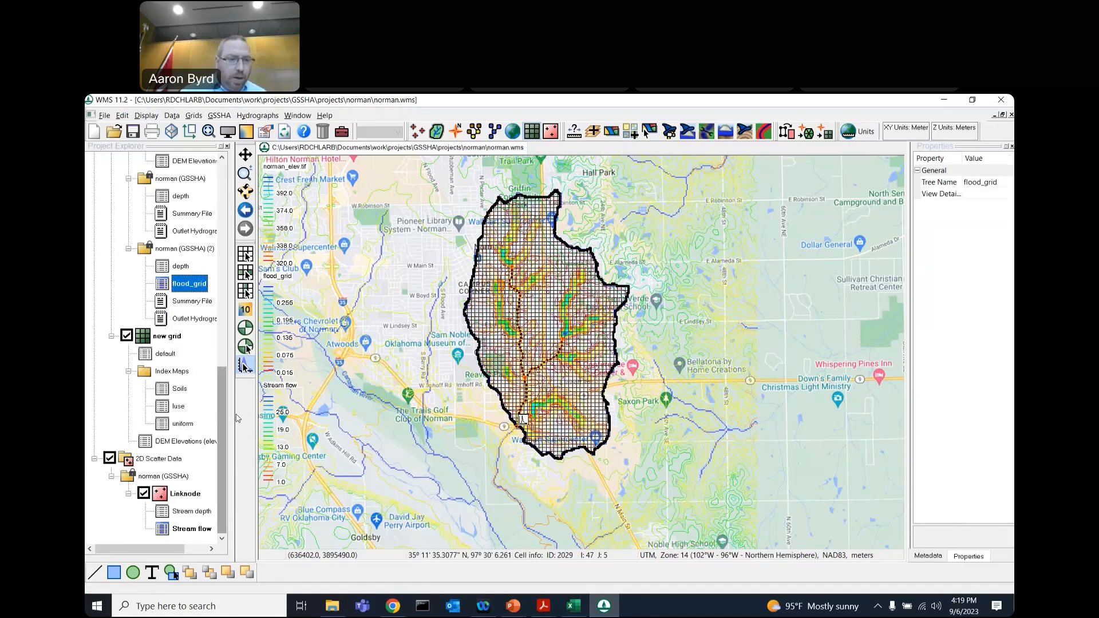
# Step through the time steps of the Stream depth and Stream flow scatter datasets, and make Stream depth the active dataset
pyautogui.click(191, 515)
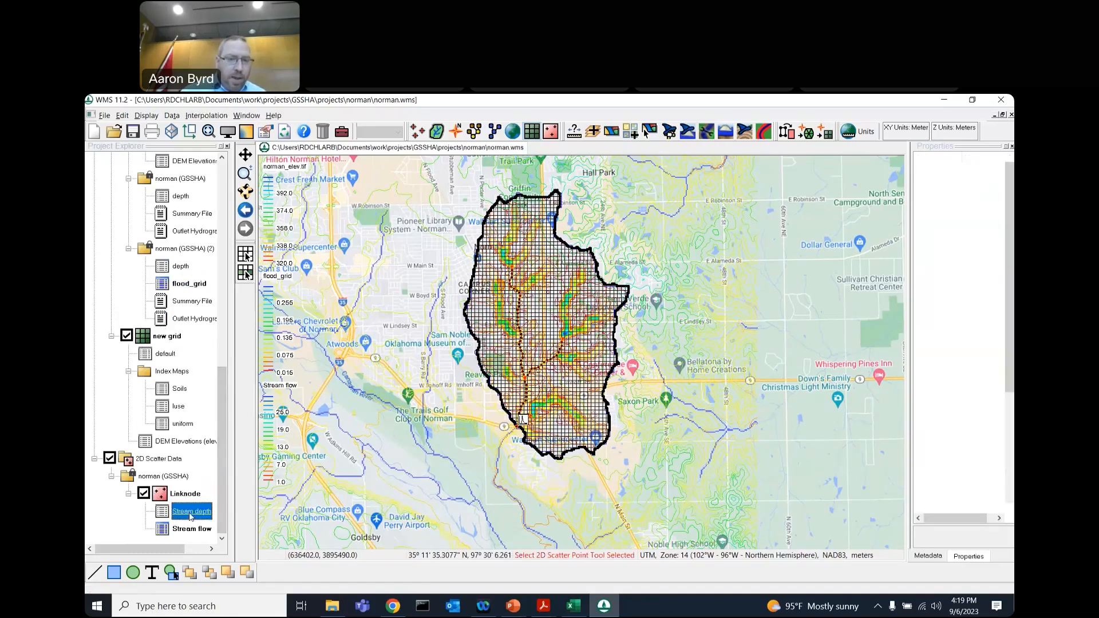
pyautogui.moveTo(982, 232); pyautogui.dragTo(961, 323)
pyautogui.click(190, 530)
pyautogui.moveTo(955, 246); pyautogui.dragTo(968, 369)
pyautogui.click(192, 512)
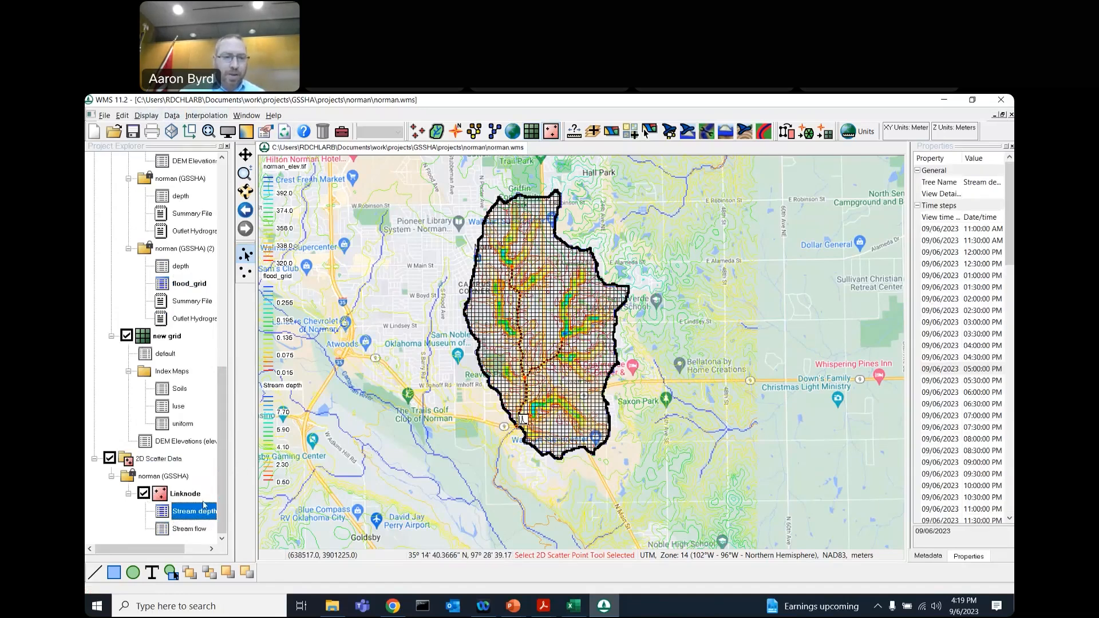
# Turn off the display of Cells in the 2D grid display options
pyautogui.click(209, 132)
pyautogui.click(245, 173)
pyautogui.moveTo(611, 333); pyautogui.dragTo(724, 479)
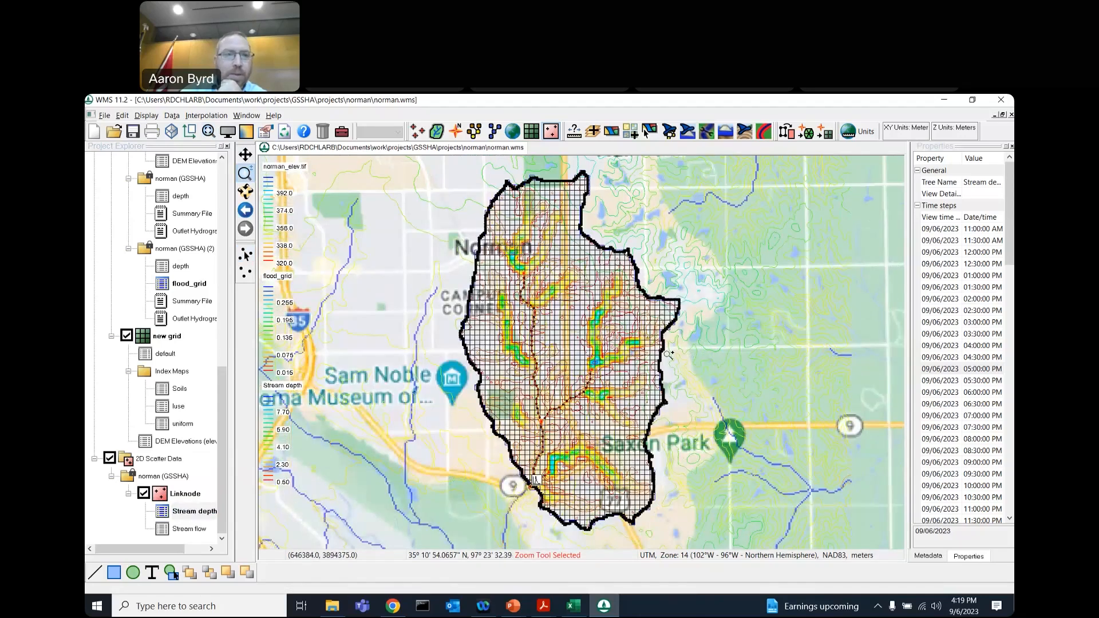
pyautogui.click(146, 115)
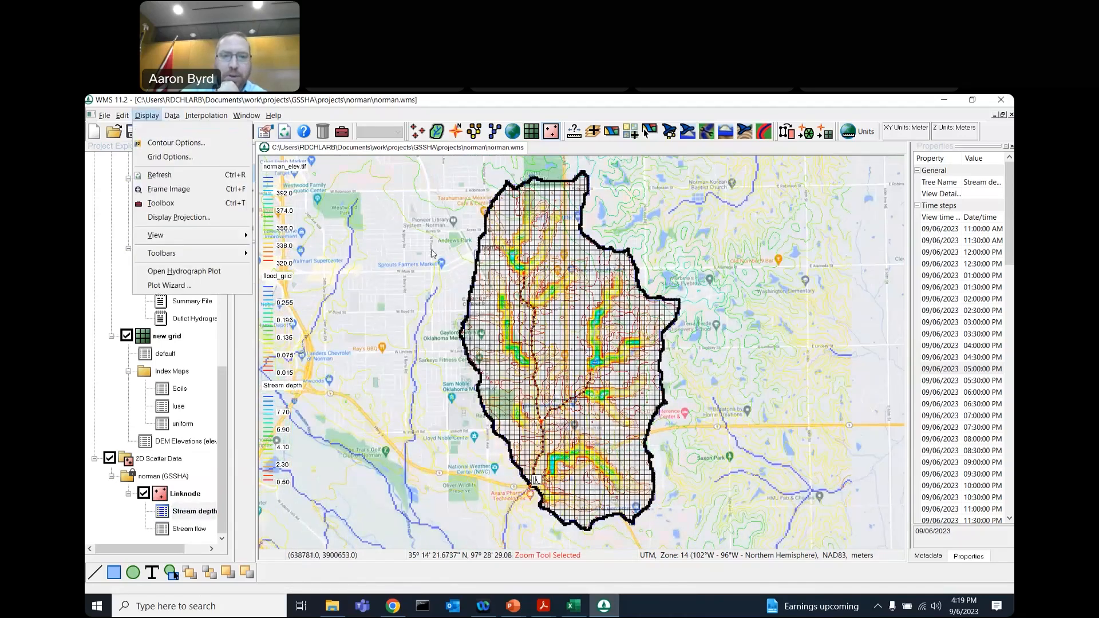
pyautogui.click(740, 151)
pyautogui.click(227, 132)
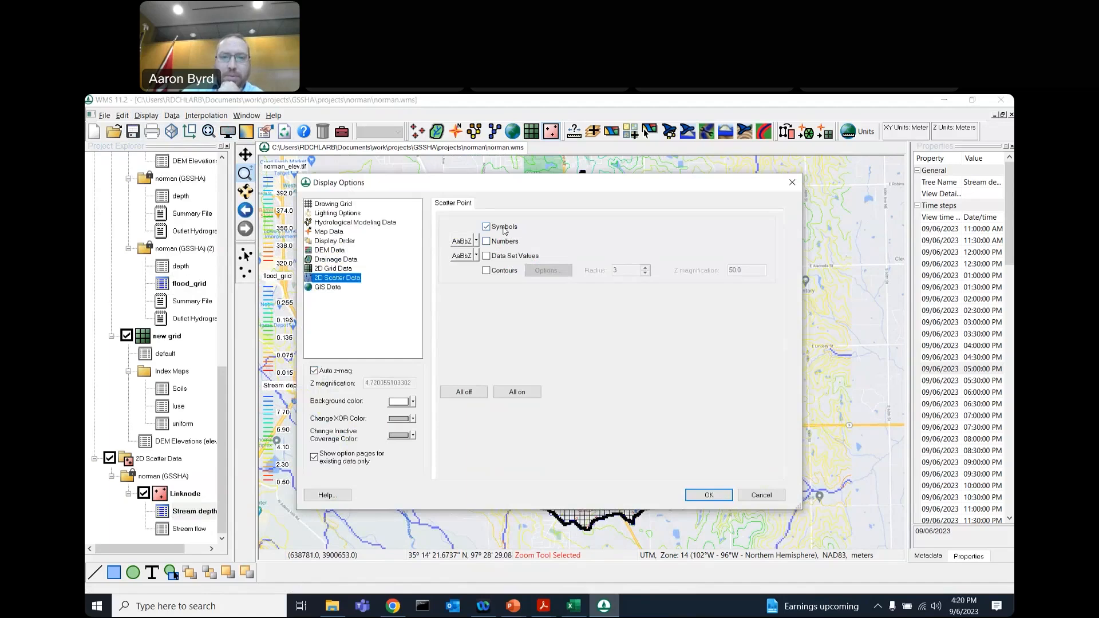
pyautogui.click(331, 268)
pyautogui.click(494, 245)
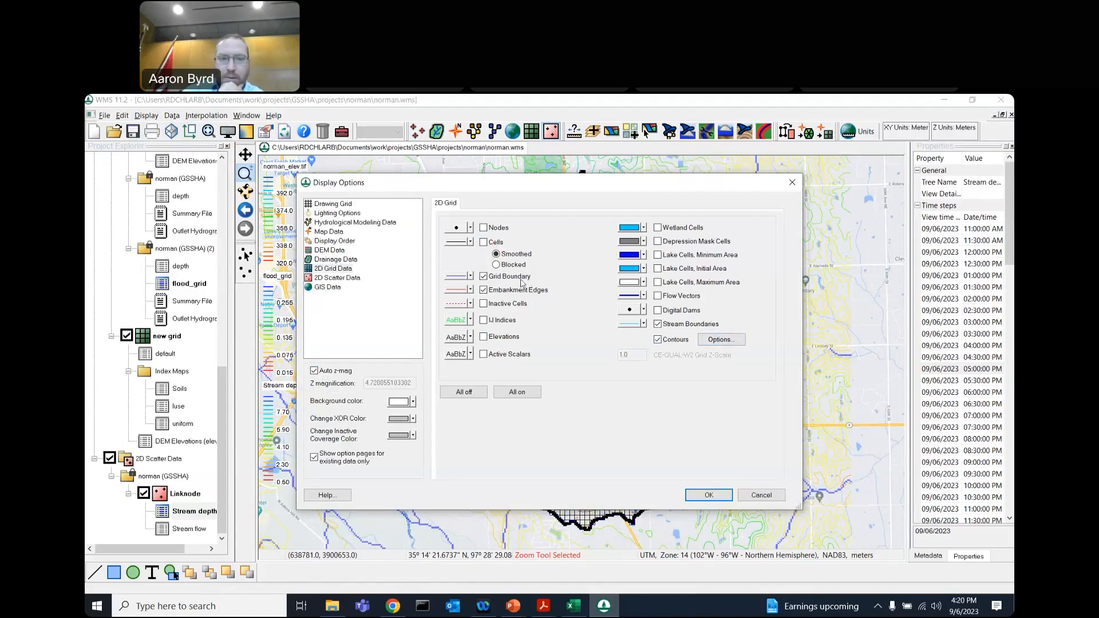
# Turn off Symbols and turn on Contours with a radius of 10 for the 2D scatter data, and accept the display options
pyautogui.click(334, 278)
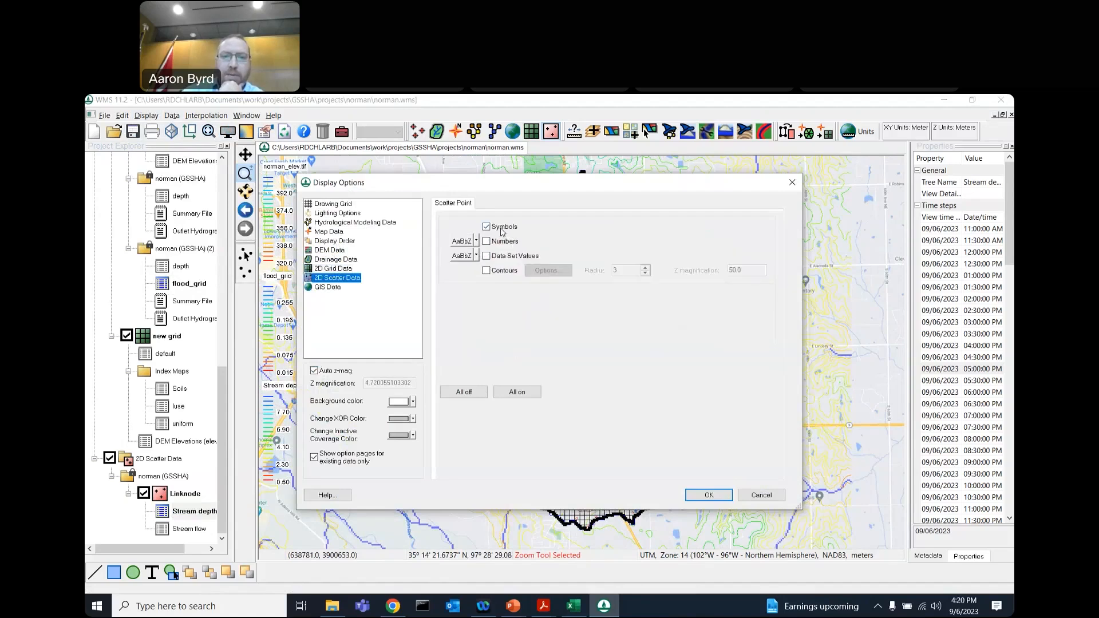
pyautogui.click(502, 229)
pyautogui.click(495, 273)
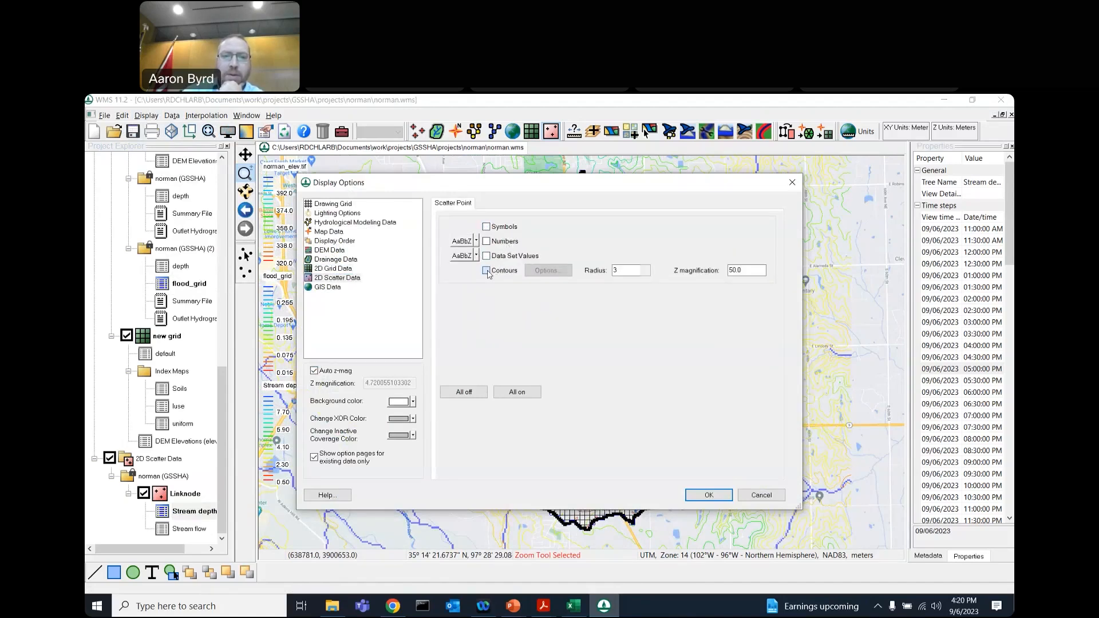
pyautogui.doubleClick(622, 270)
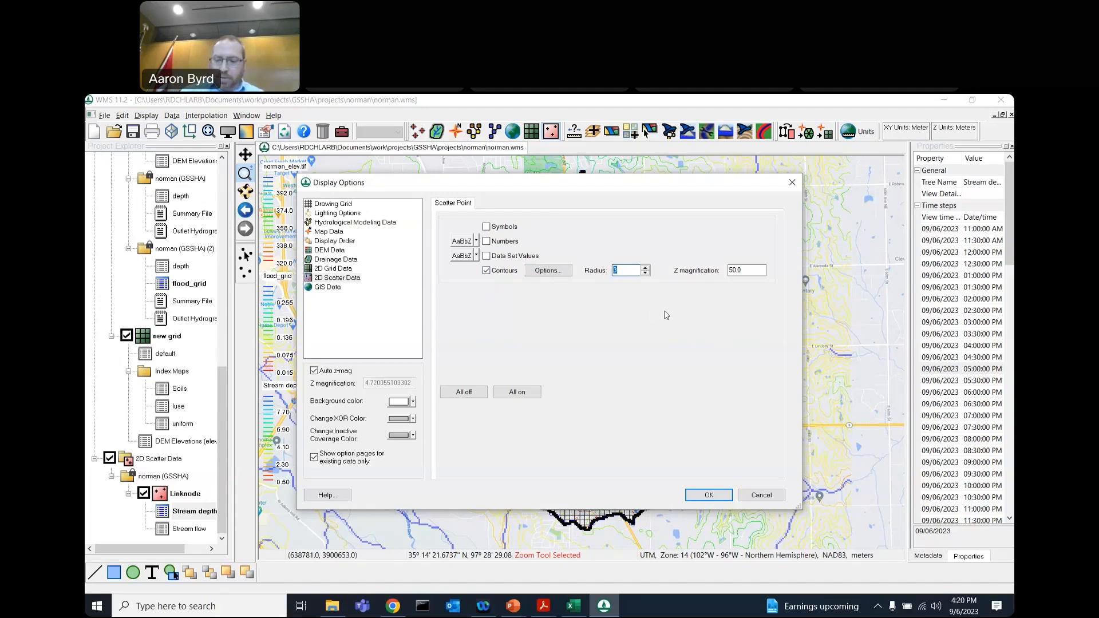
pyautogui.write('10')
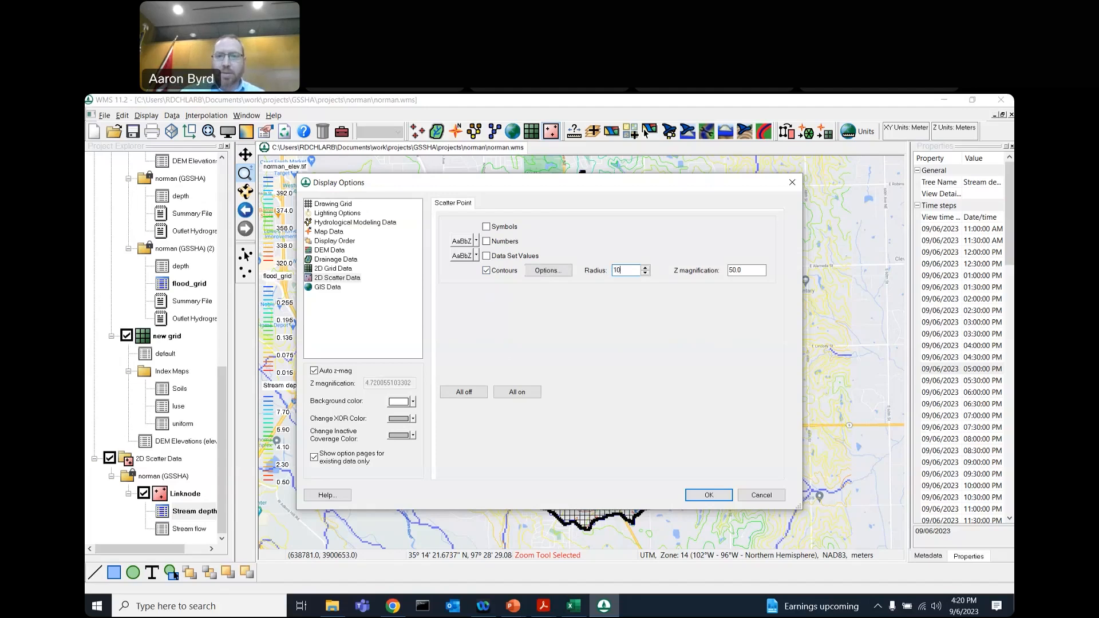
pyautogui.press('Tab')
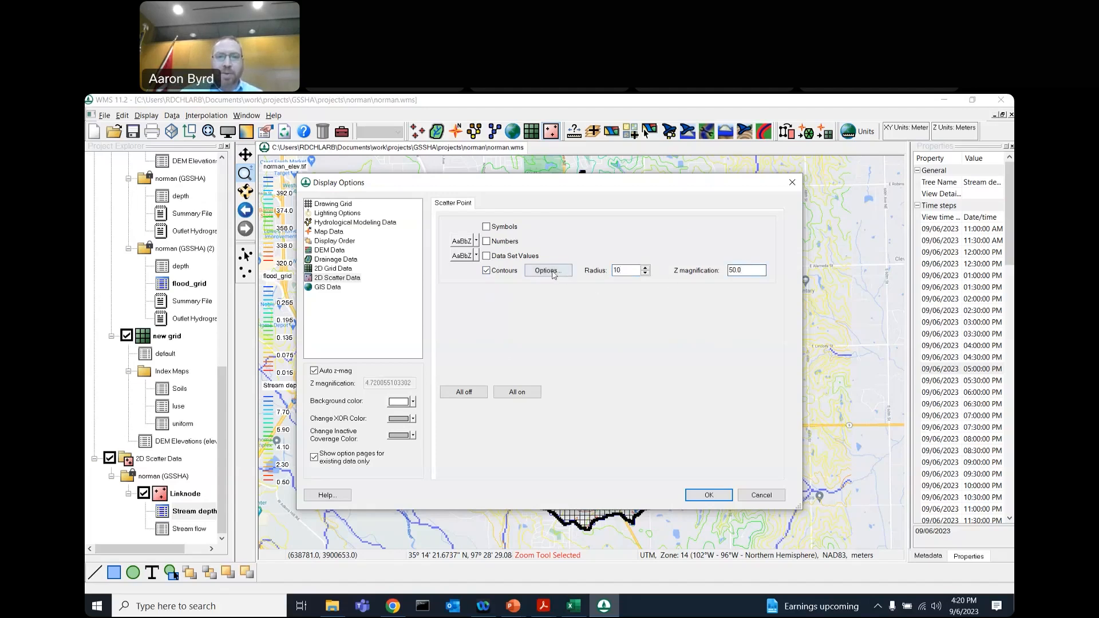
pyautogui.click(709, 496)
# Step through the Stream depth time steps in plan view to examine how the channel depth contours change
pyautogui.click(245, 191)
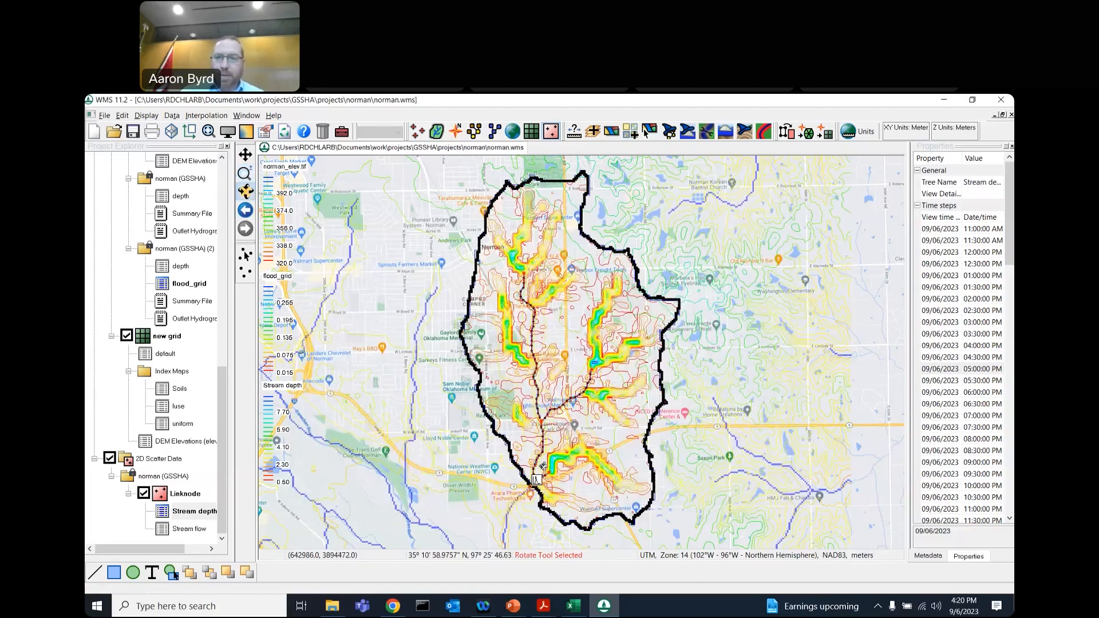
pyautogui.click(968, 228)
pyautogui.click(967, 240)
pyautogui.click(967, 275)
pyautogui.click(982, 315)
pyautogui.click(988, 335)
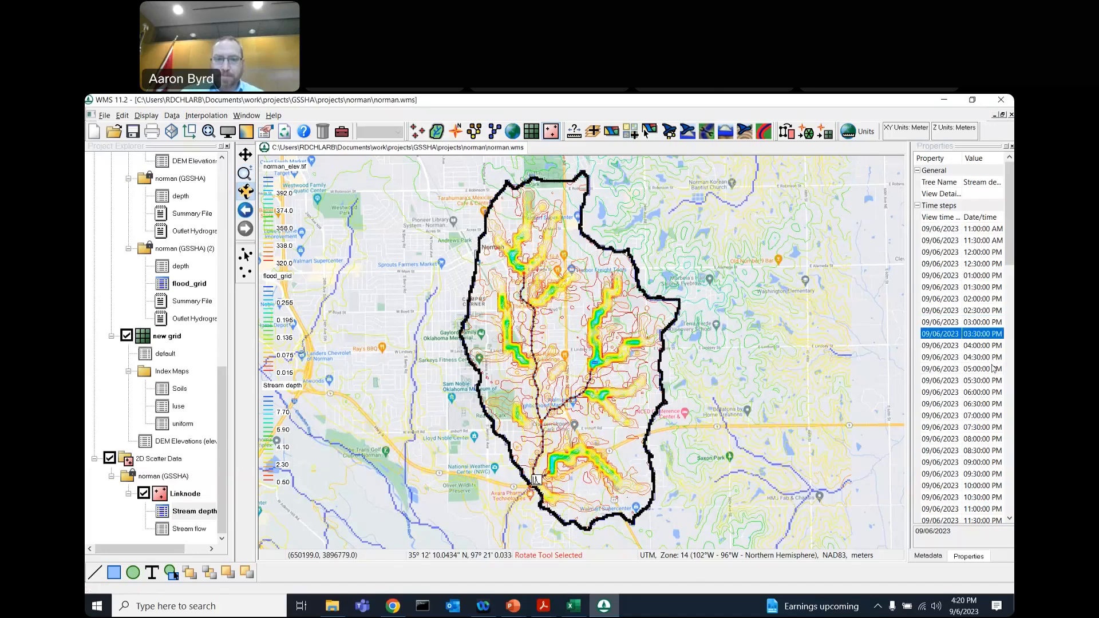
pyautogui.click(988, 416)
pyautogui.scroll(-7, 982, 418)
pyautogui.click(962, 428)
pyautogui.click(954, 462)
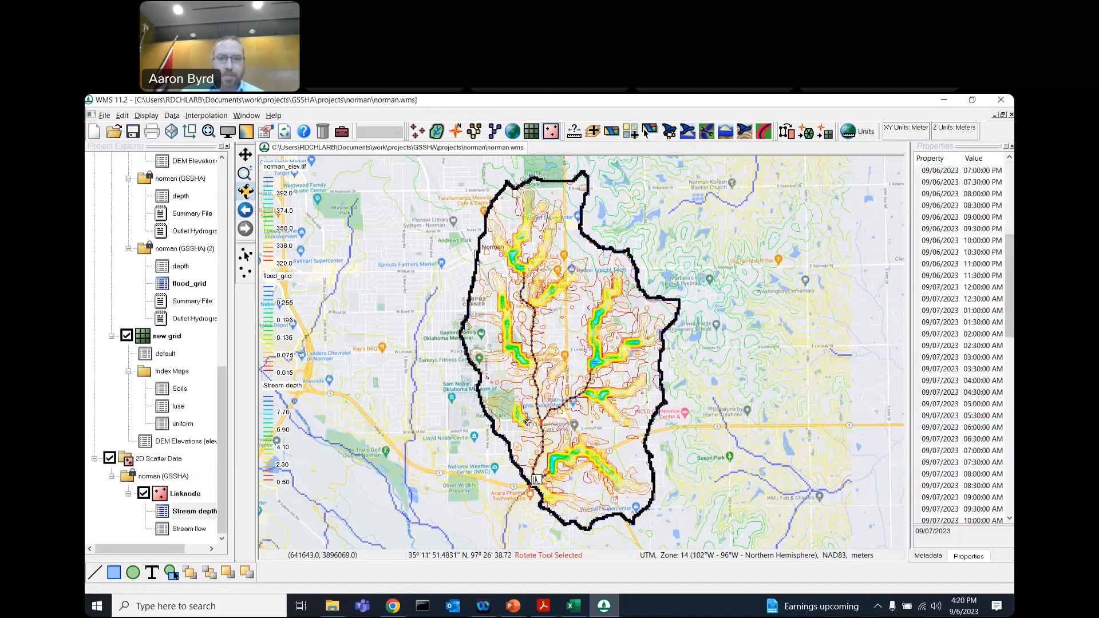
# Examine the stream depth columns in an oblique view at 01:00 AM and 02:00 AM on 09/07/2023, and restore the watershed's plan view
pyautogui.moveTo(536, 480); pyautogui.dragTo(725, 408)
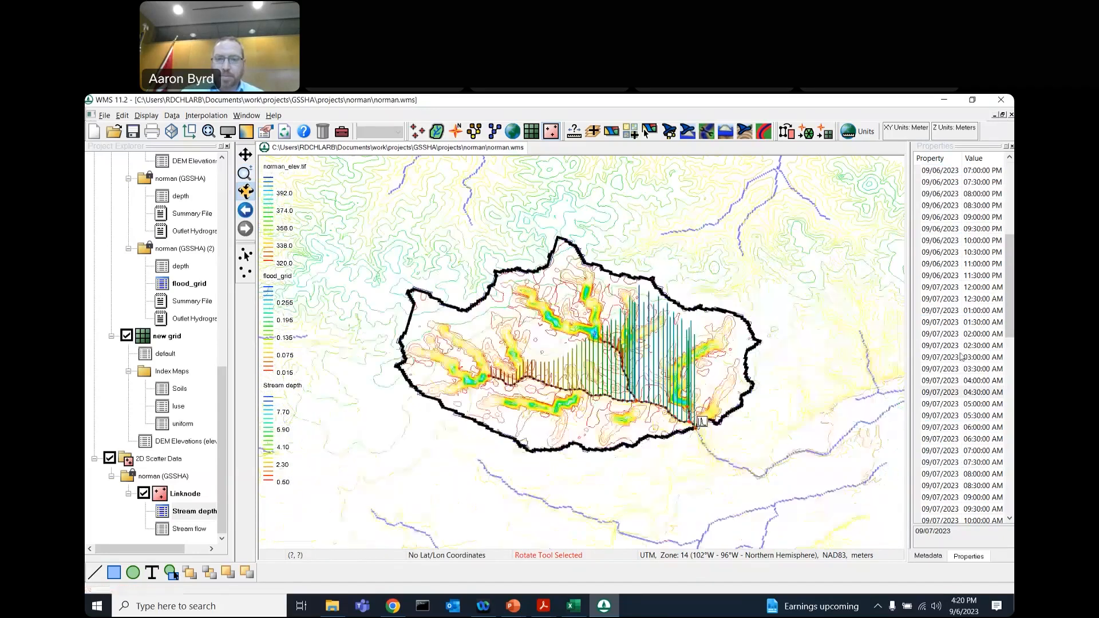
pyautogui.click(957, 310)
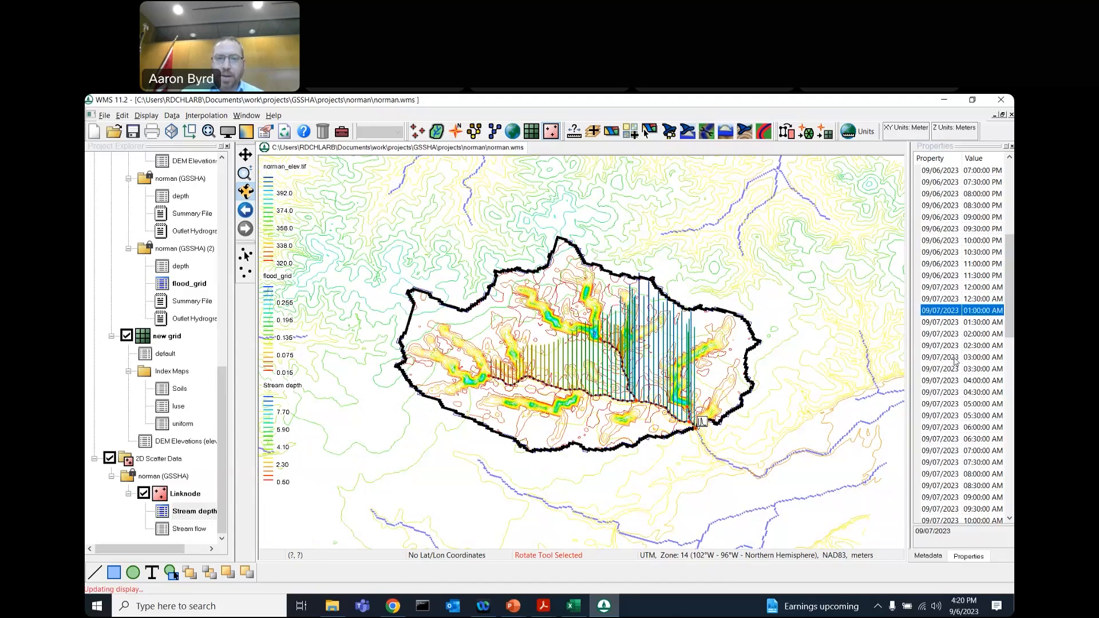
pyautogui.click(956, 334)
pyautogui.moveTo(729, 423); pyautogui.dragTo(602, 392)
pyautogui.click(190, 132)
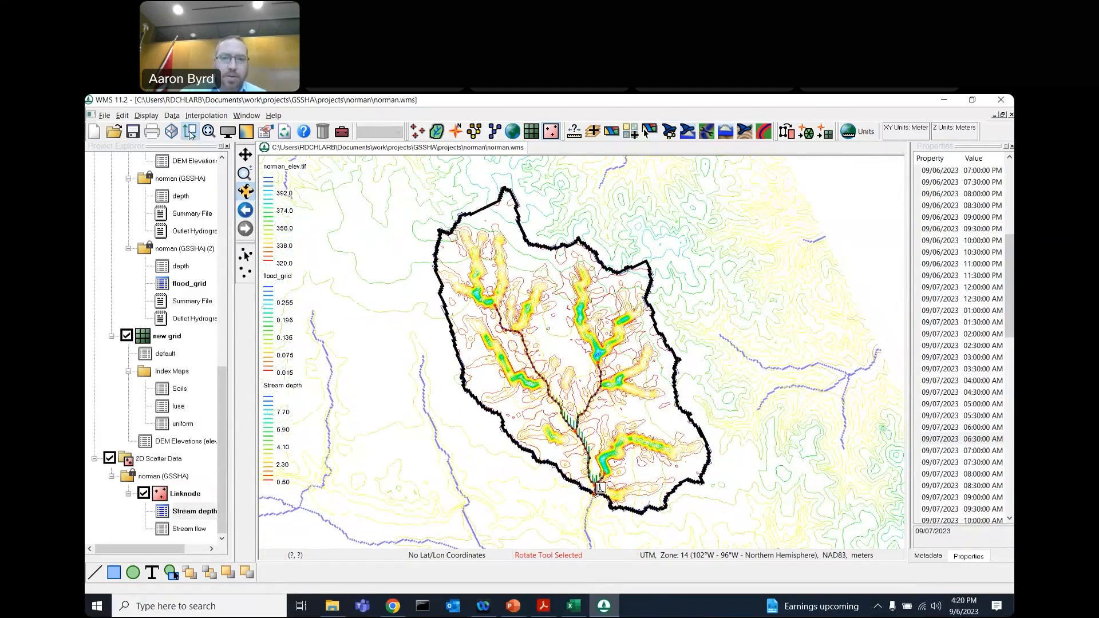
pyautogui.click(191, 134)
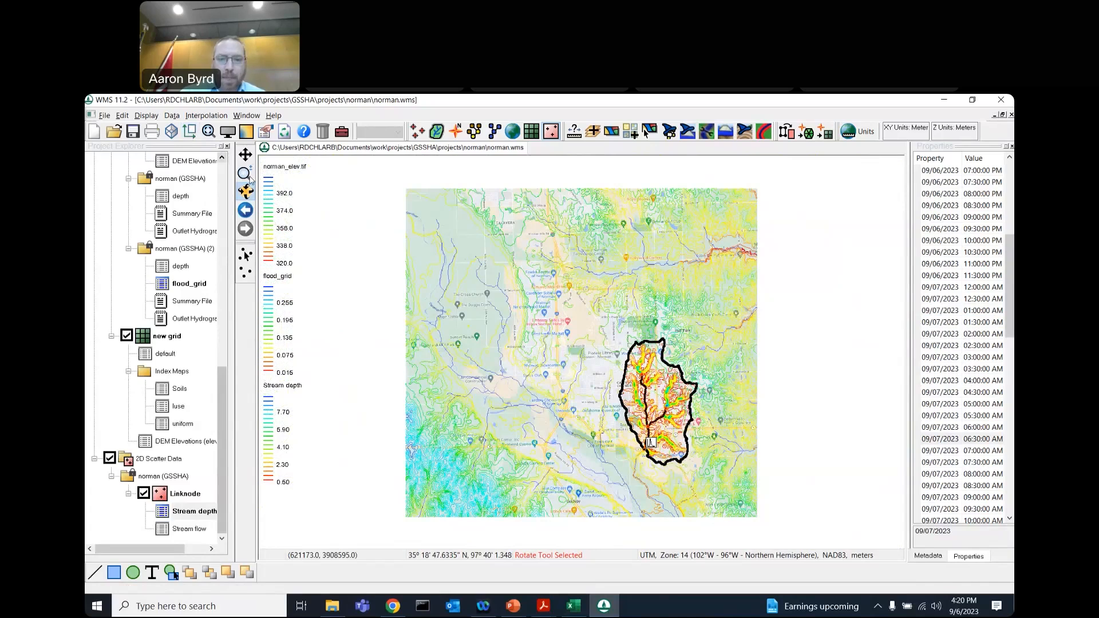
pyautogui.click(245, 174)
pyautogui.moveTo(597, 314); pyautogui.dragTo(722, 476)
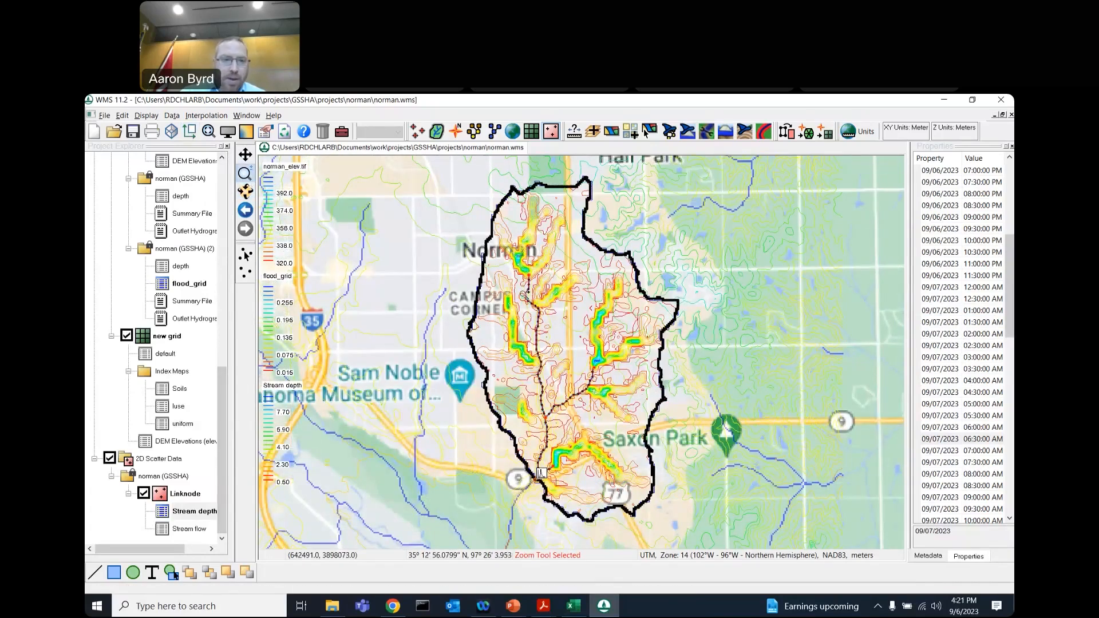
# Hide the GSSHA coverage and the norman_elev.tif terrain data from the map display
pyautogui.scroll(2, 226, 254)
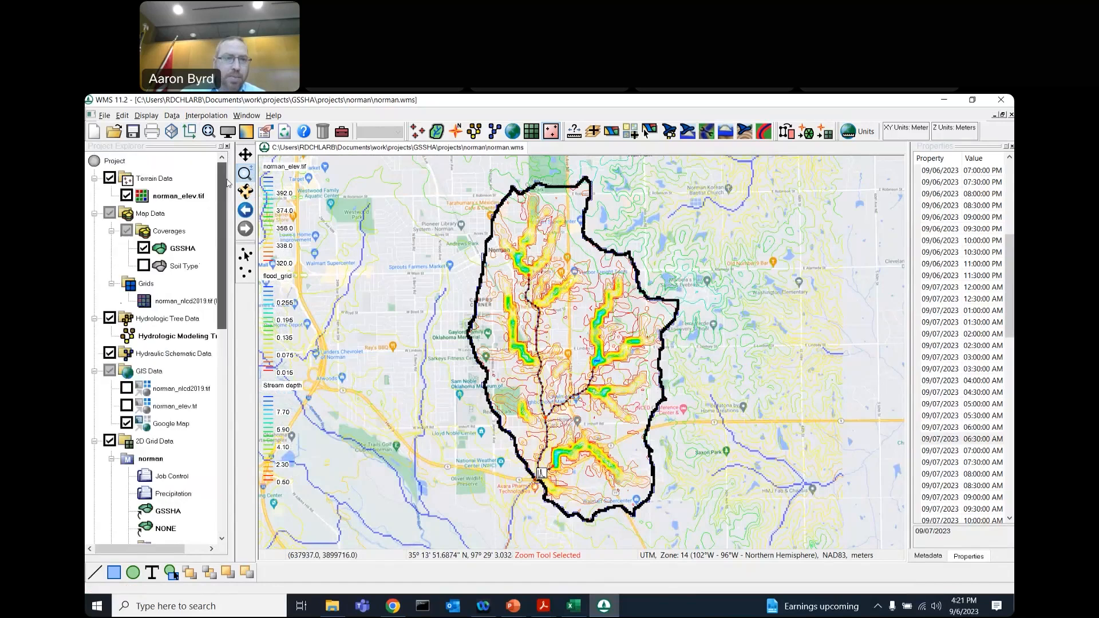
pyautogui.click(144, 249)
pyautogui.click(126, 195)
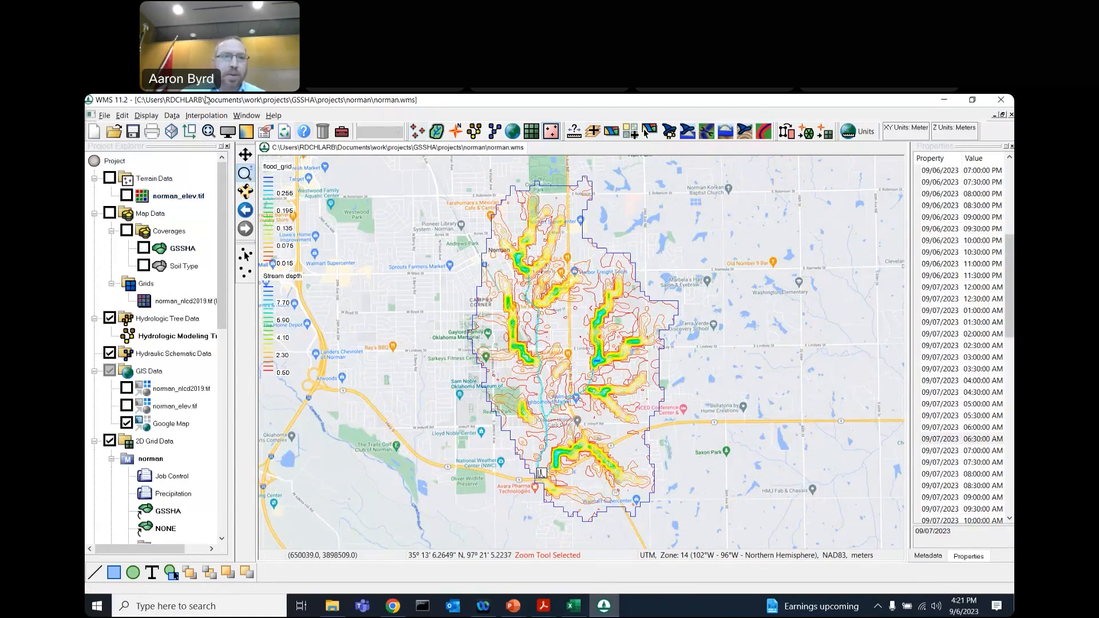
# Set the 2D scatter contour radius to 50 and inspect the Stream depth contours along the lower channel on 09/07/2023
pyautogui.click(228, 131)
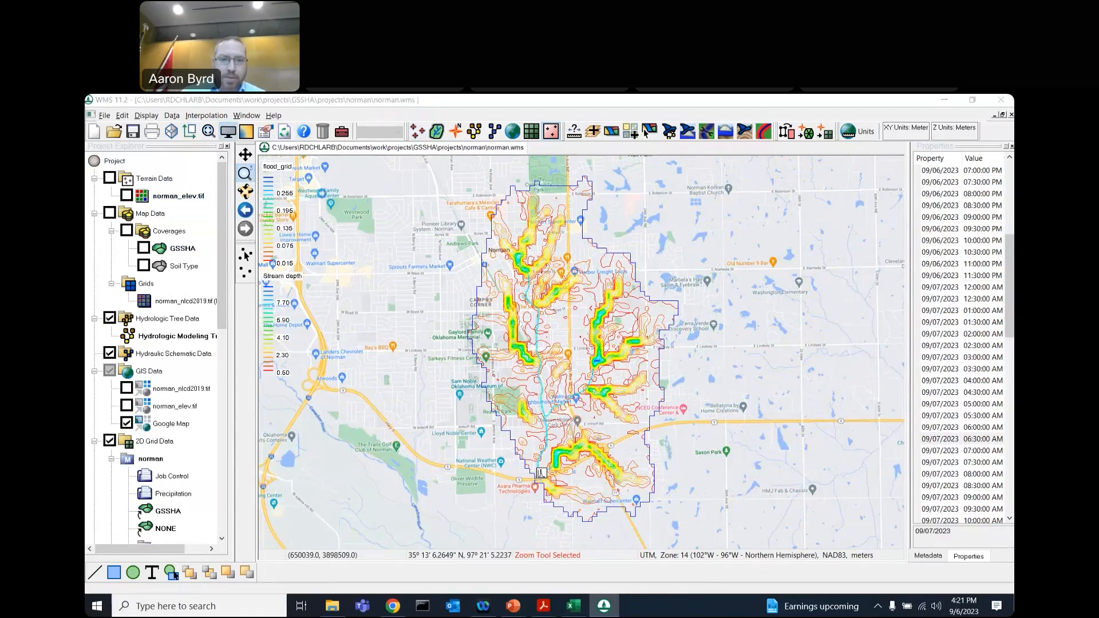
pyautogui.doubleClick(628, 271)
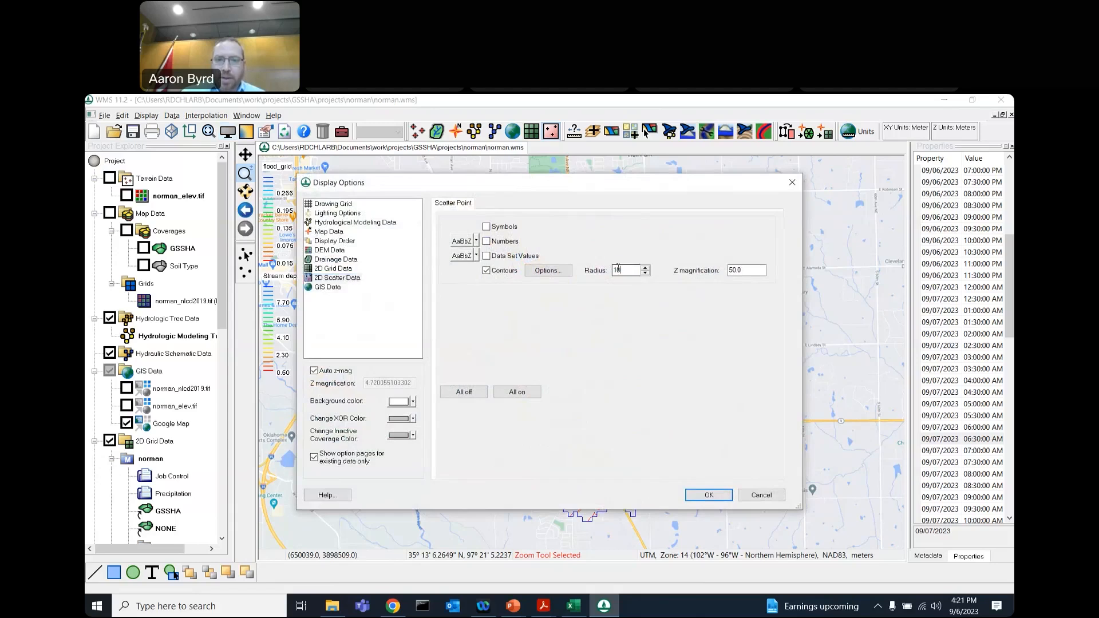
pyautogui.write('50')
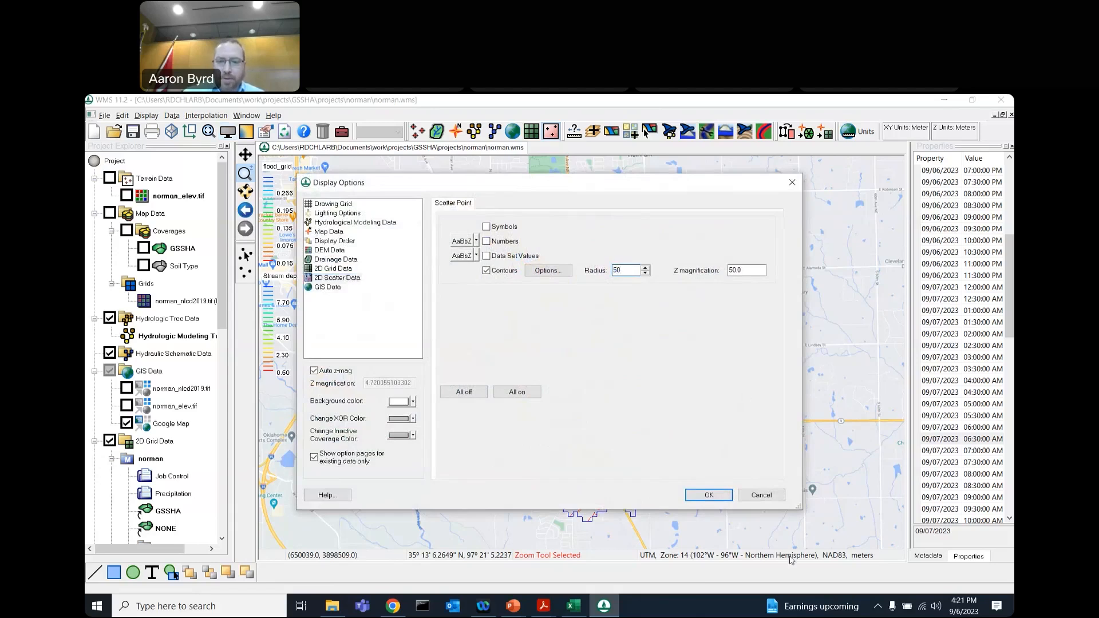
pyautogui.click(710, 496)
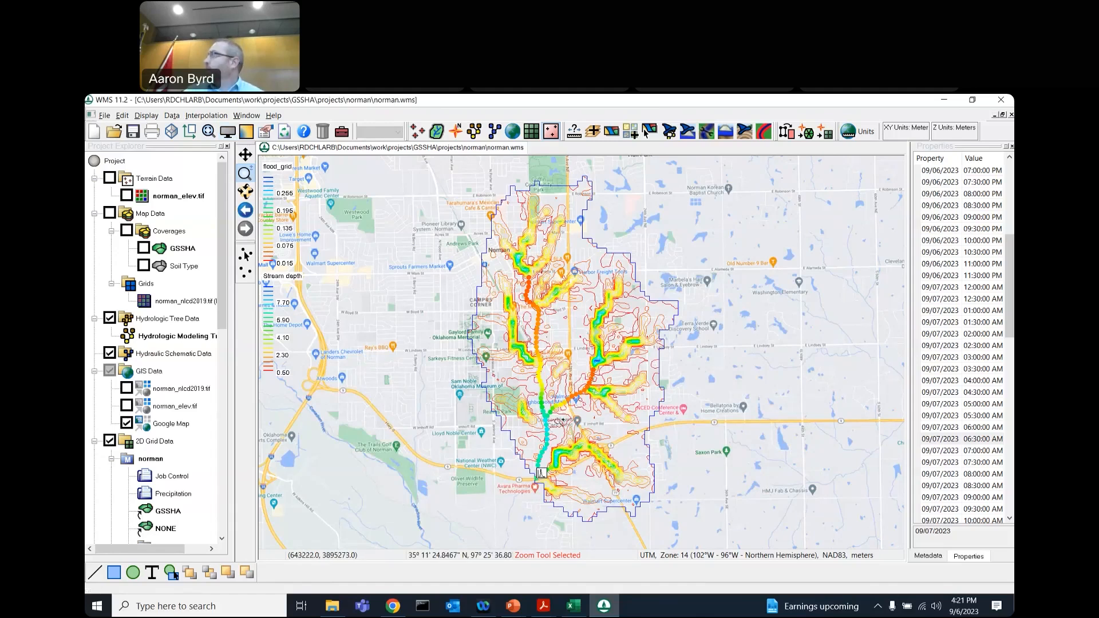
pyautogui.moveTo(971, 263); pyautogui.dragTo(964, 345)
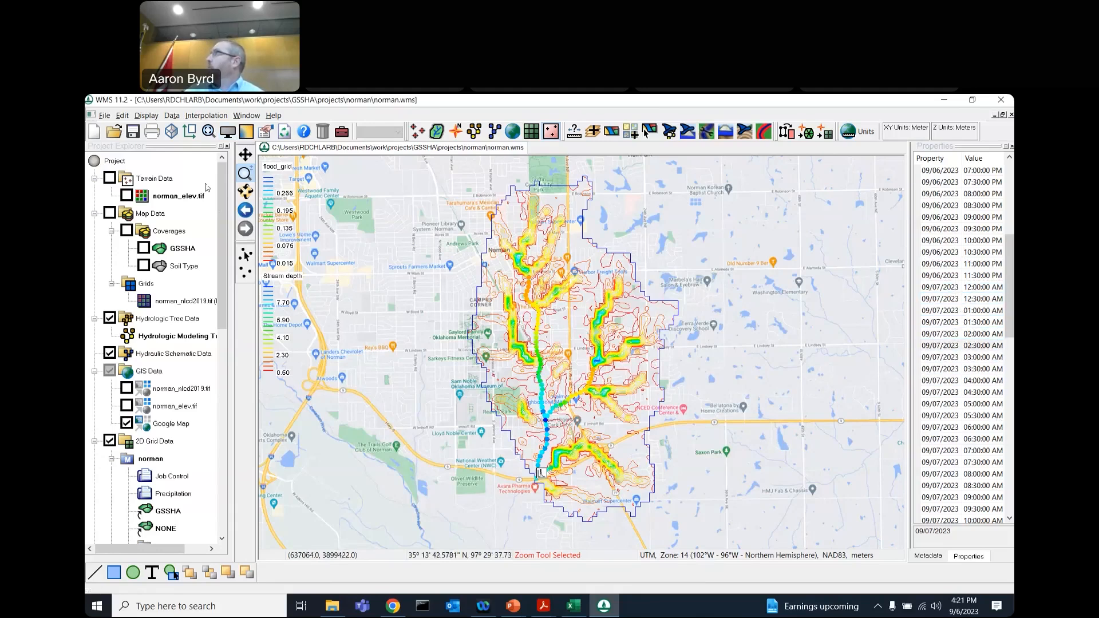
pyautogui.moveTo(536, 409); pyautogui.dragTo(587, 468)
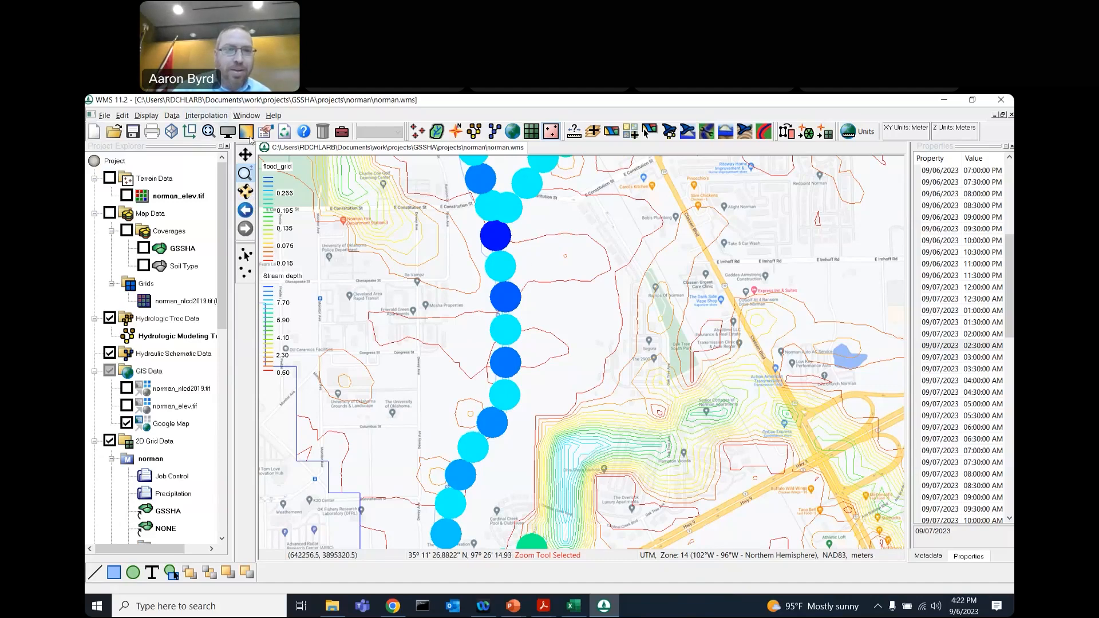
# Allow overbank flow in the GSSHA channel routing parameters and accept the job control settings
pyautogui.click(531, 132)
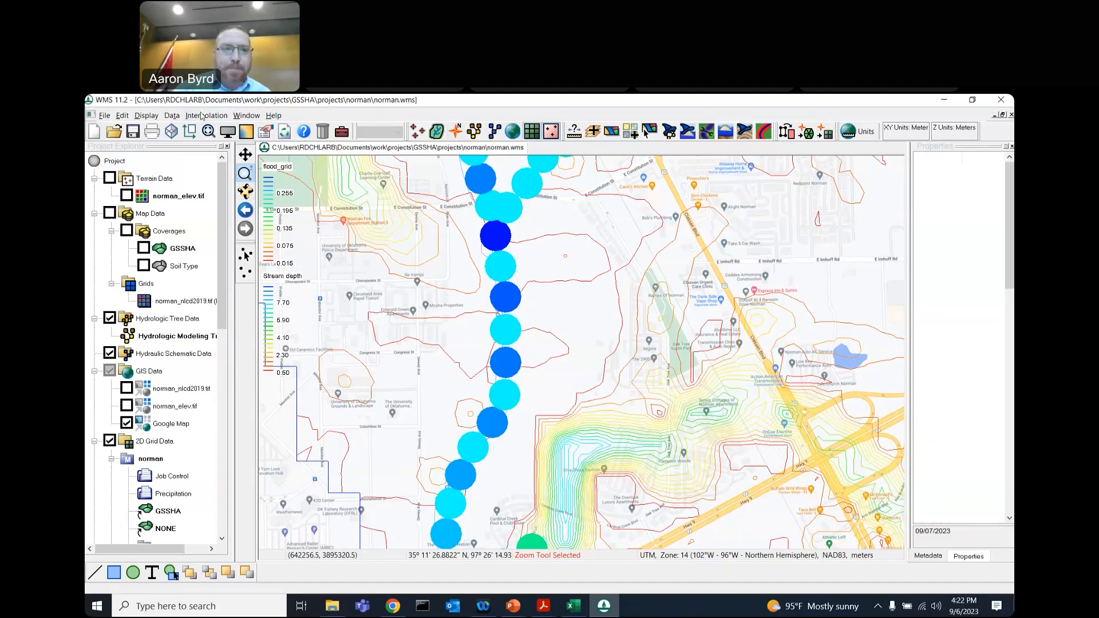
pyautogui.click(219, 115)
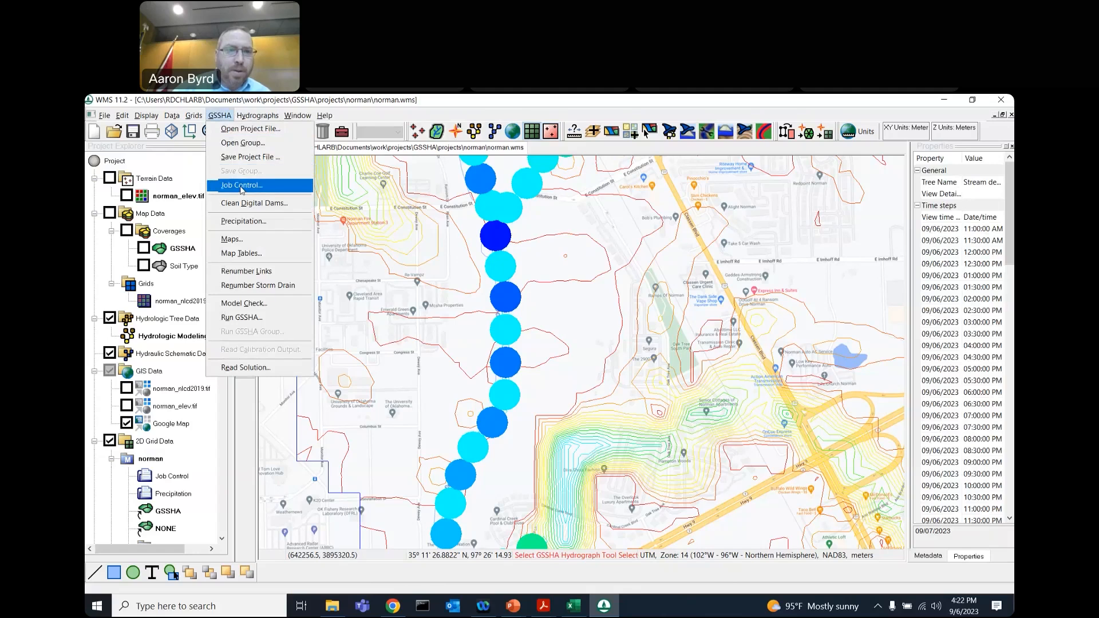
pyautogui.click(232, 181)
pyautogui.click(658, 276)
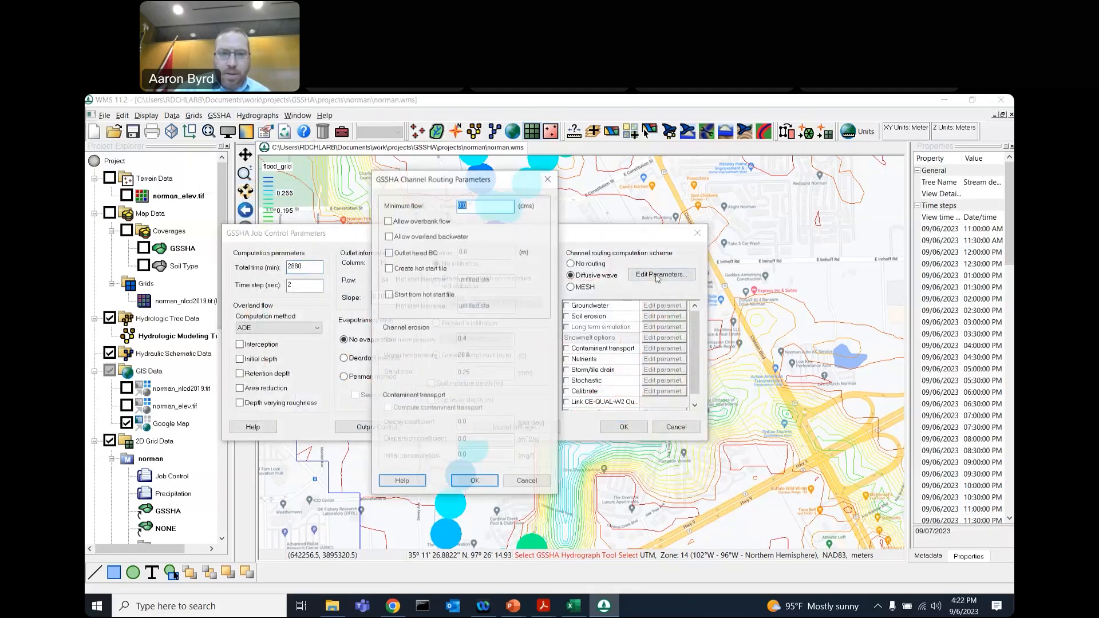
pyautogui.click(408, 221)
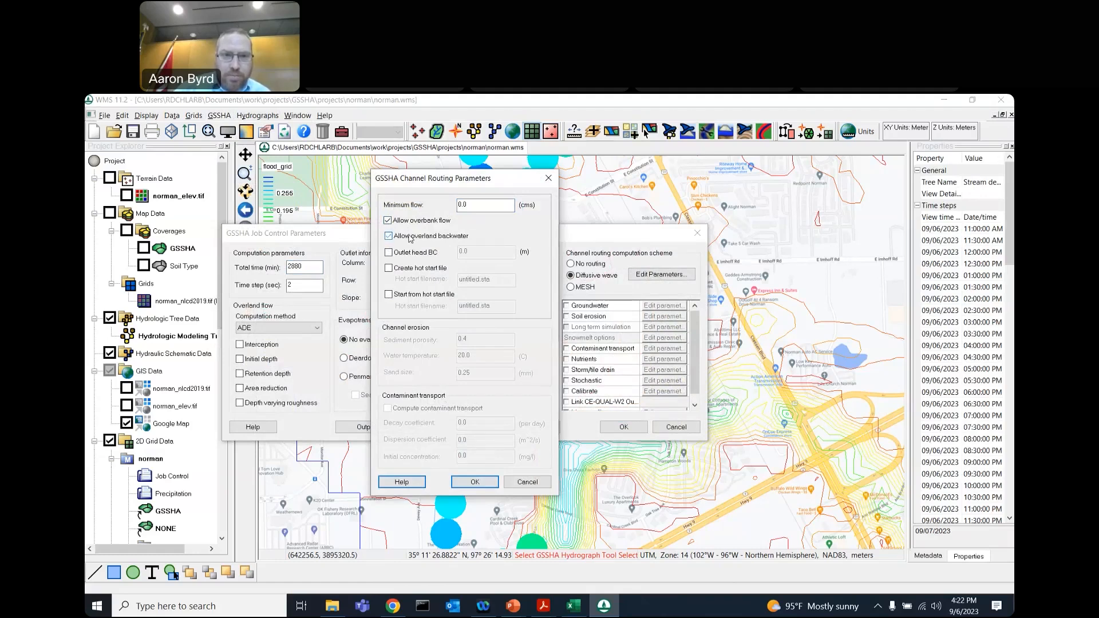
pyautogui.click(474, 482)
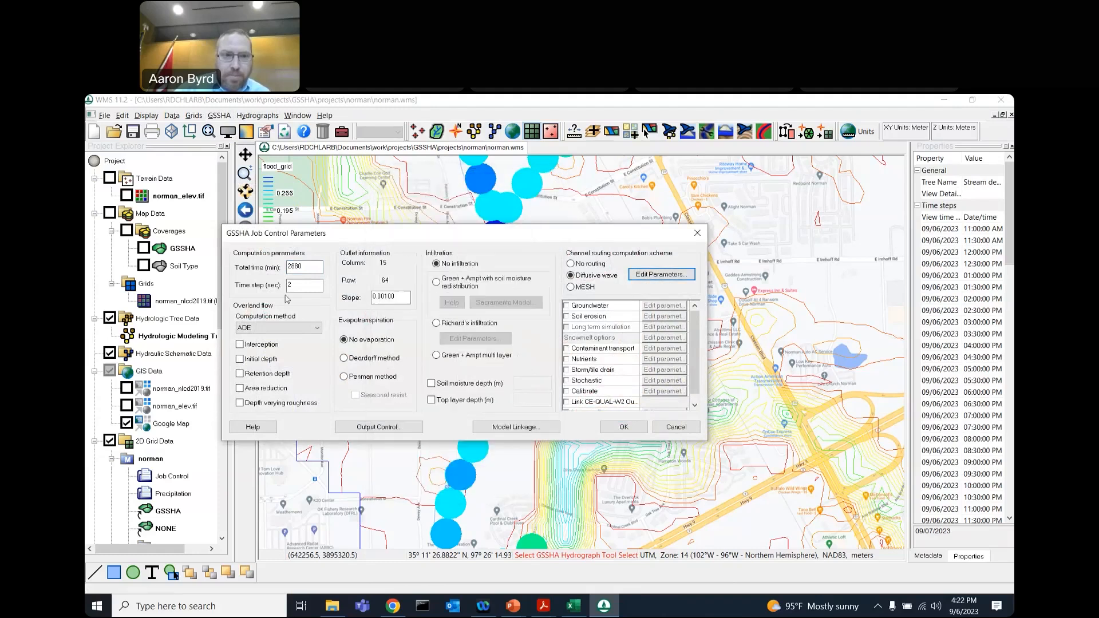
pyautogui.click(620, 428)
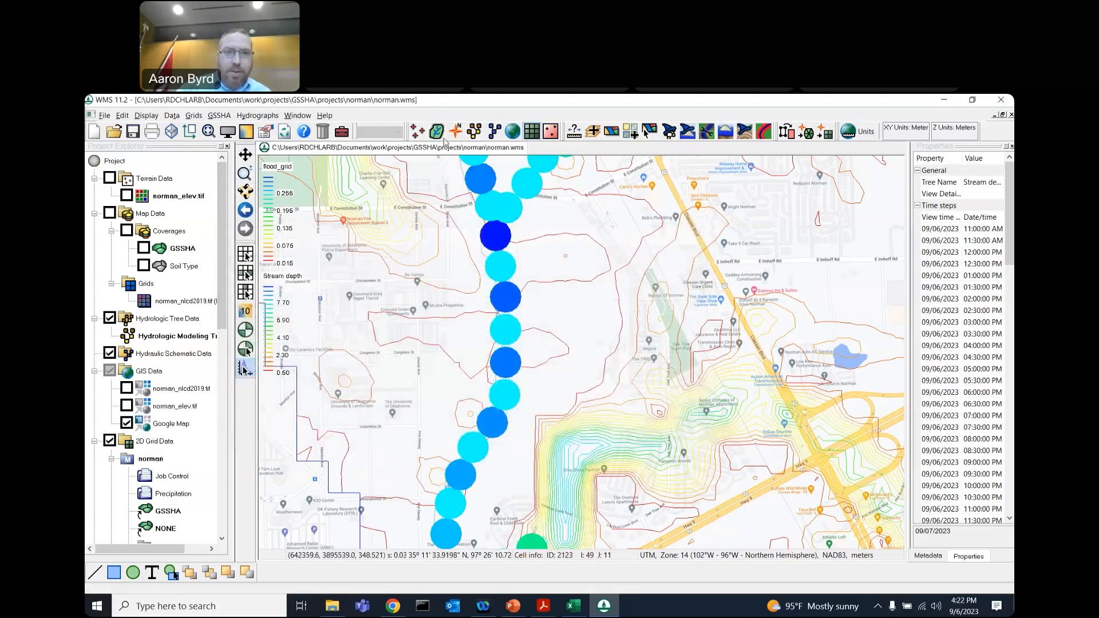
# Display the GSSHA coverage and set the lower trapezoidal channel arc's bottom width to 6 m and depth to 2 m
pyautogui.click(250, 309)
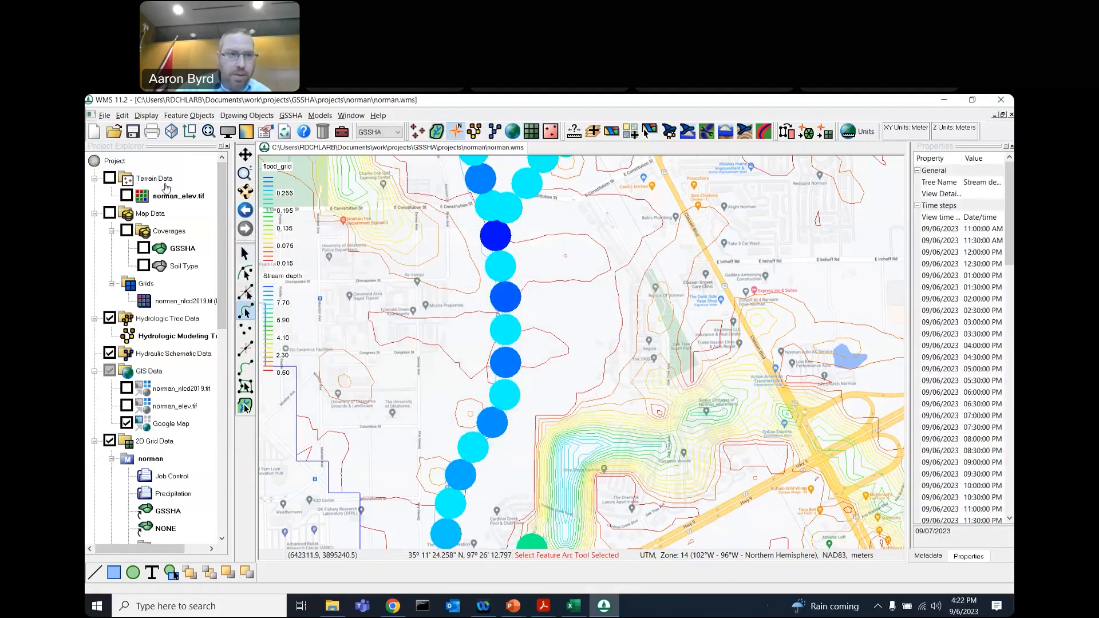
pyautogui.click(144, 248)
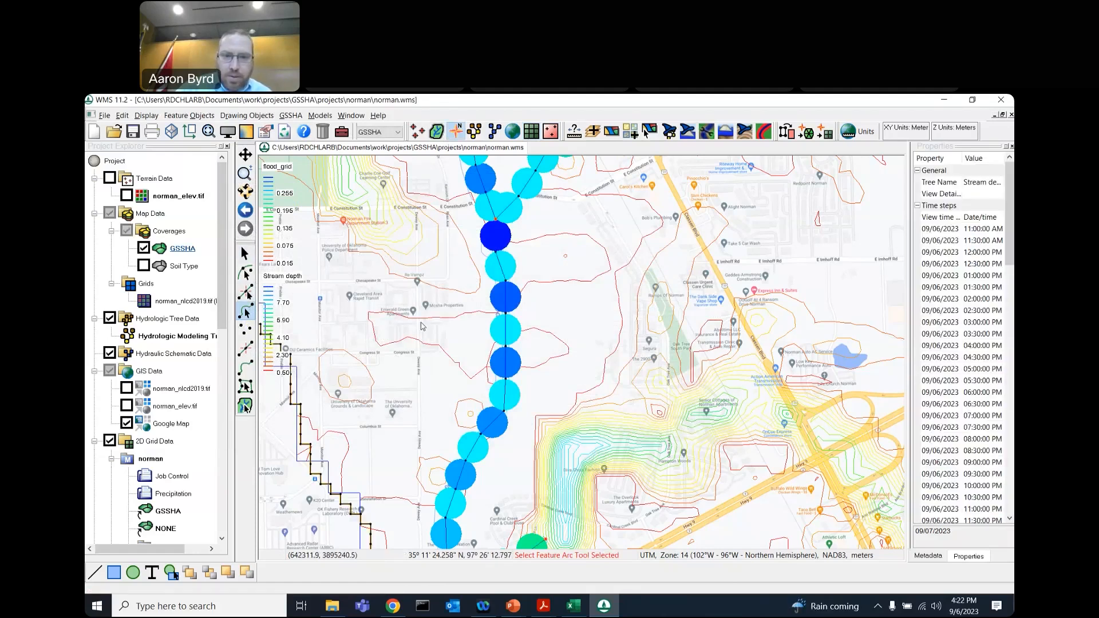
pyautogui.doubleClick(506, 352)
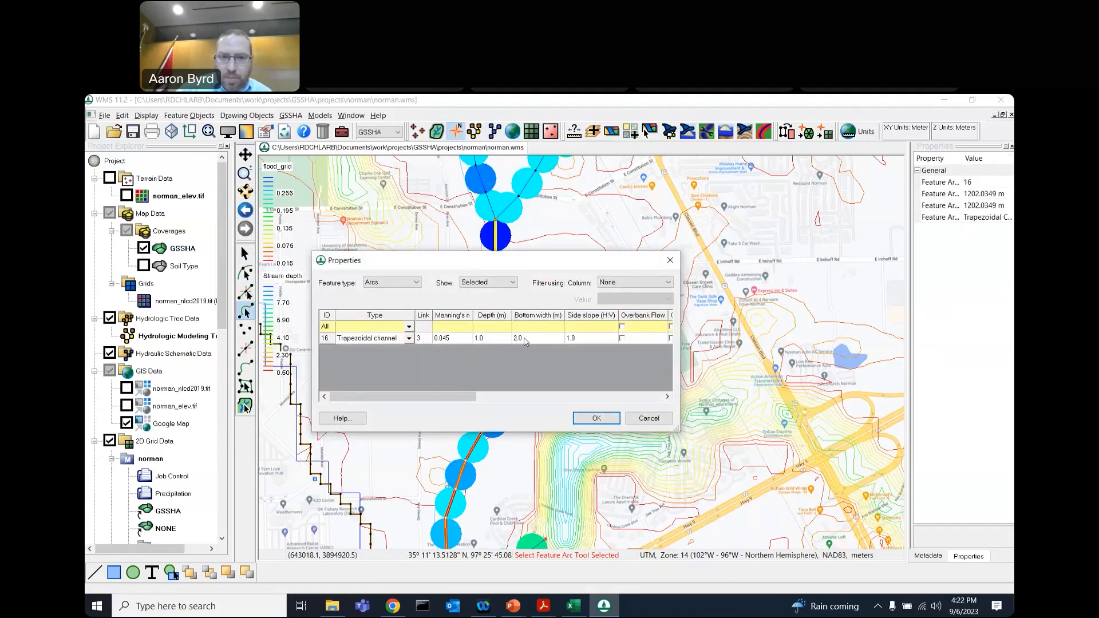
pyautogui.click(515, 340)
pyautogui.write('6')
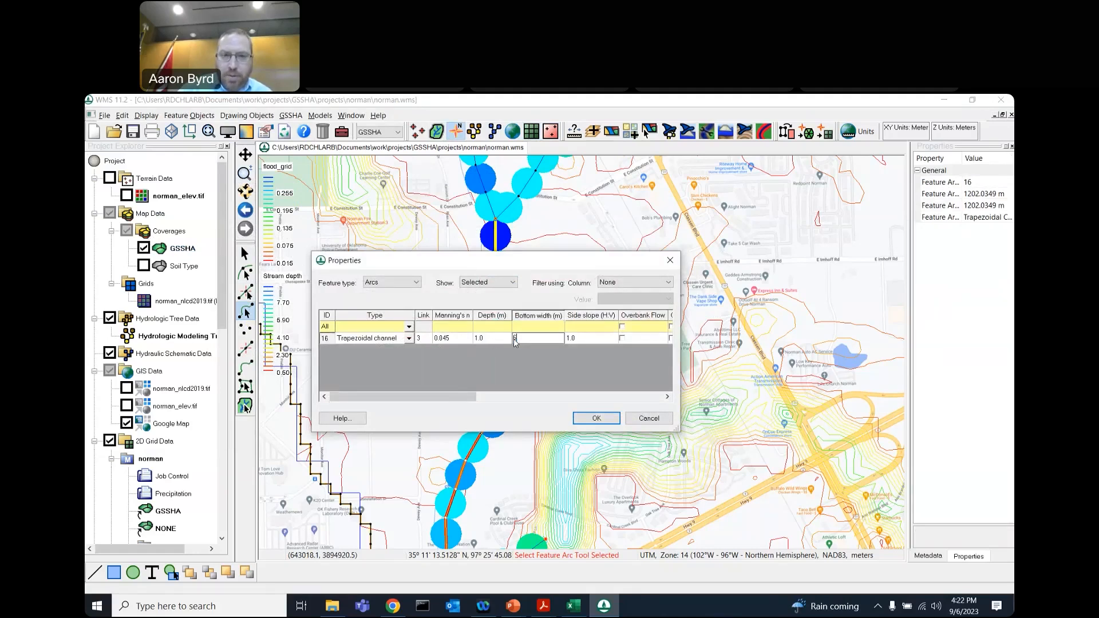
pyautogui.press('Tab')
pyautogui.moveTo(489, 341); pyautogui.dragTo(468, 339)
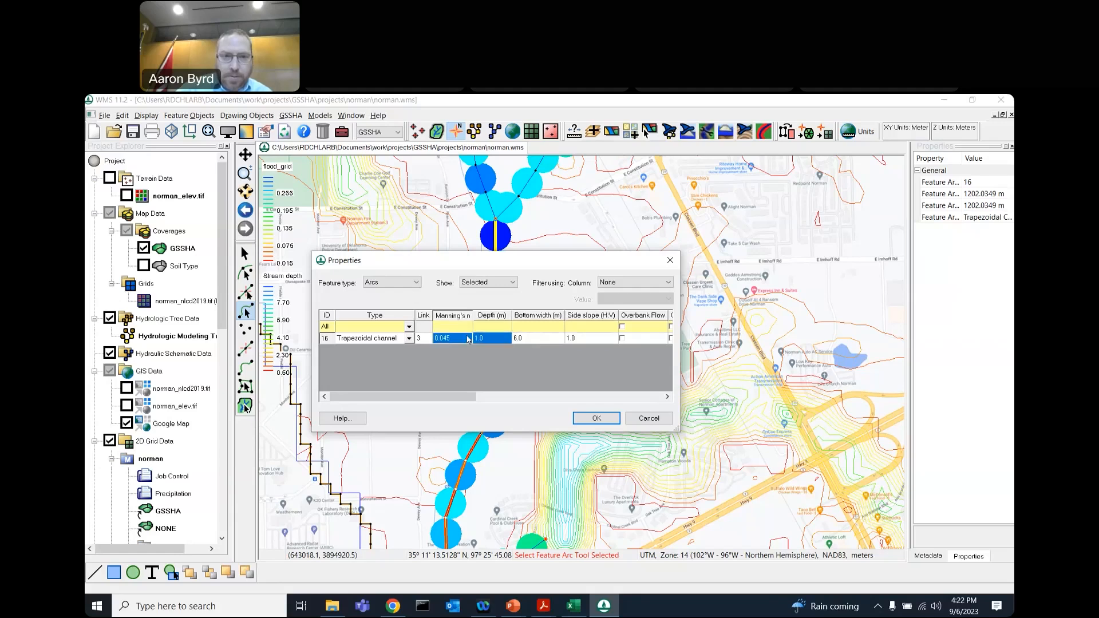
pyautogui.click(483, 342)
pyautogui.write('2')
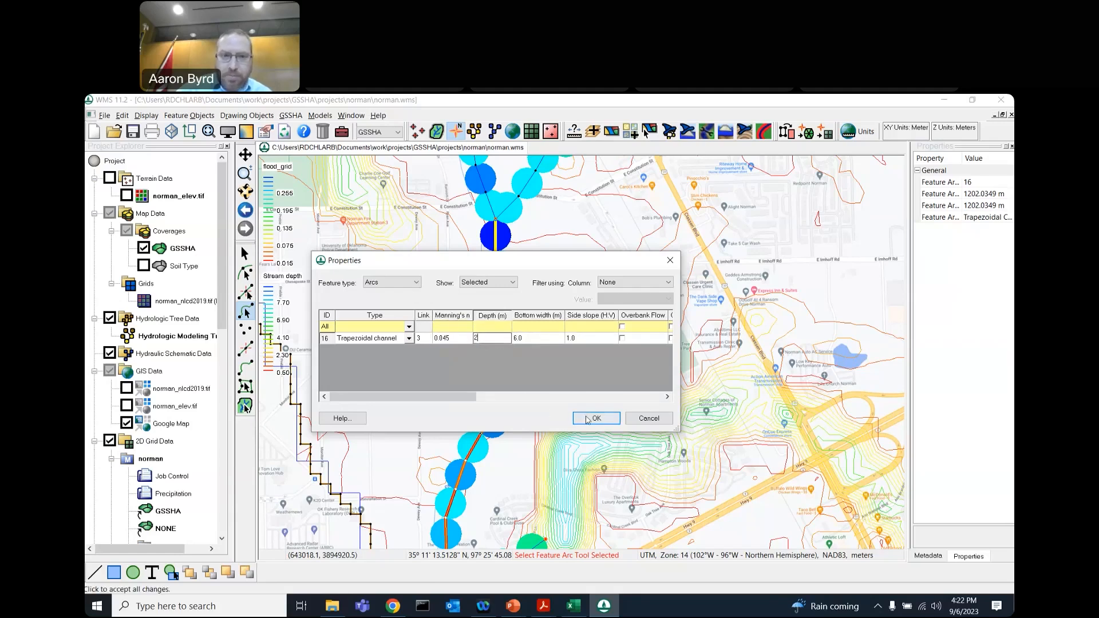
pyautogui.click(589, 419)
# Save the GSSHA project in the norman folder as norman_updatechannel.prj
pyautogui.click(290, 116)
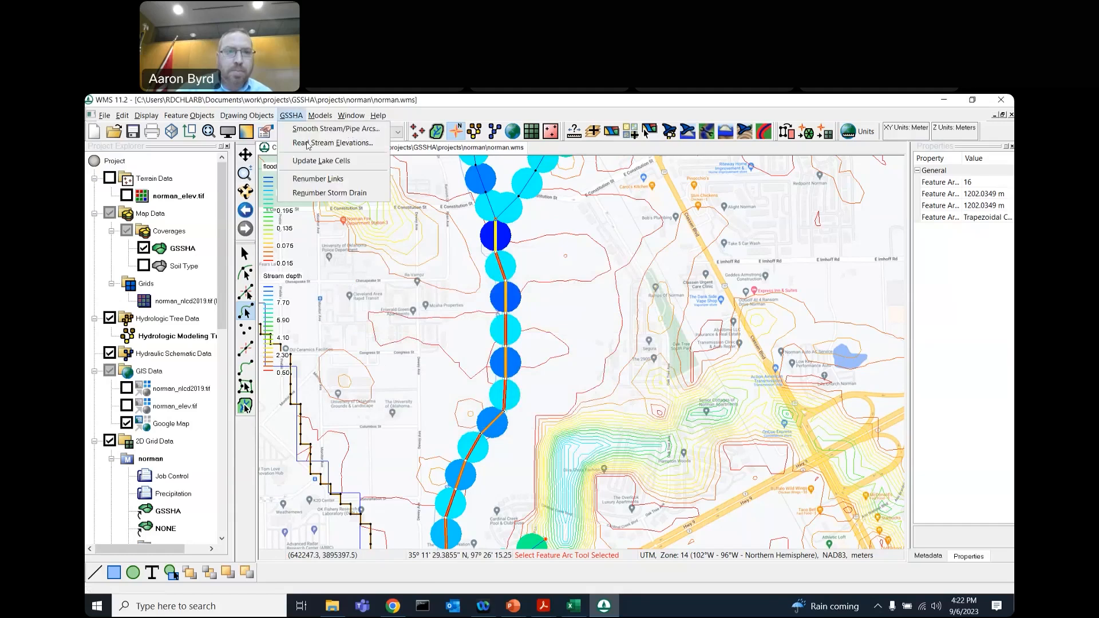
pyautogui.click(413, 108)
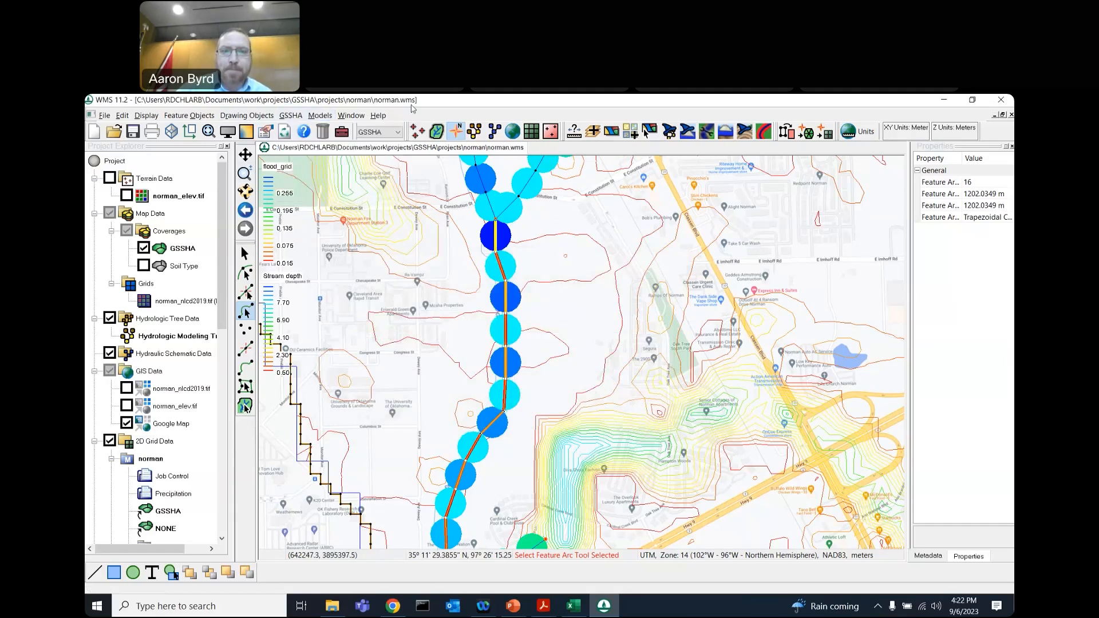
pyautogui.click(532, 136)
pyautogui.click(220, 116)
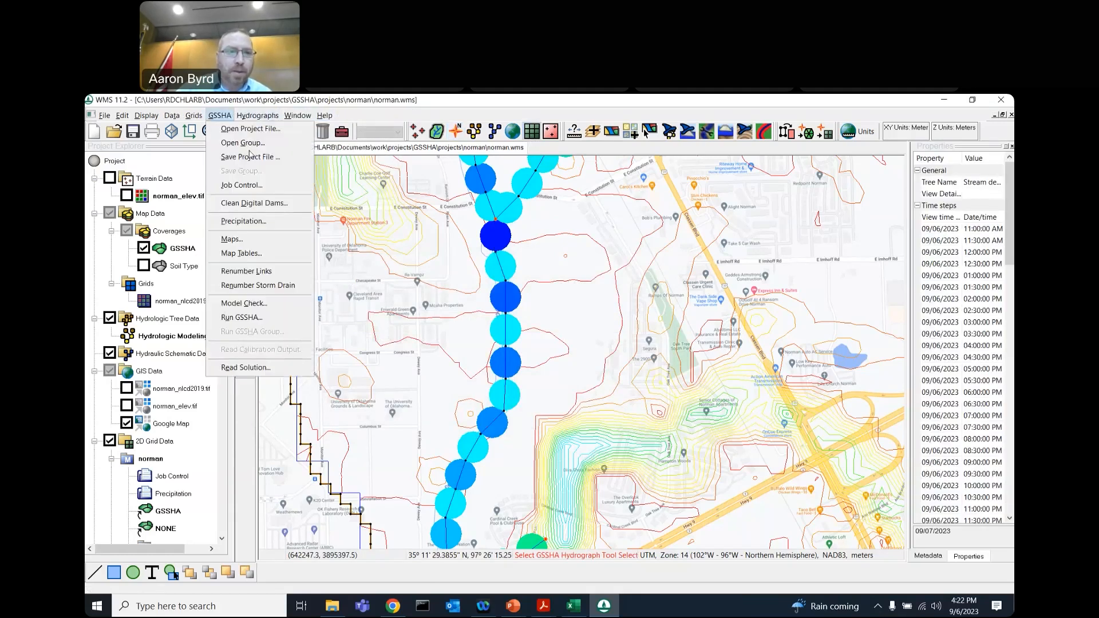
pyautogui.click(253, 187)
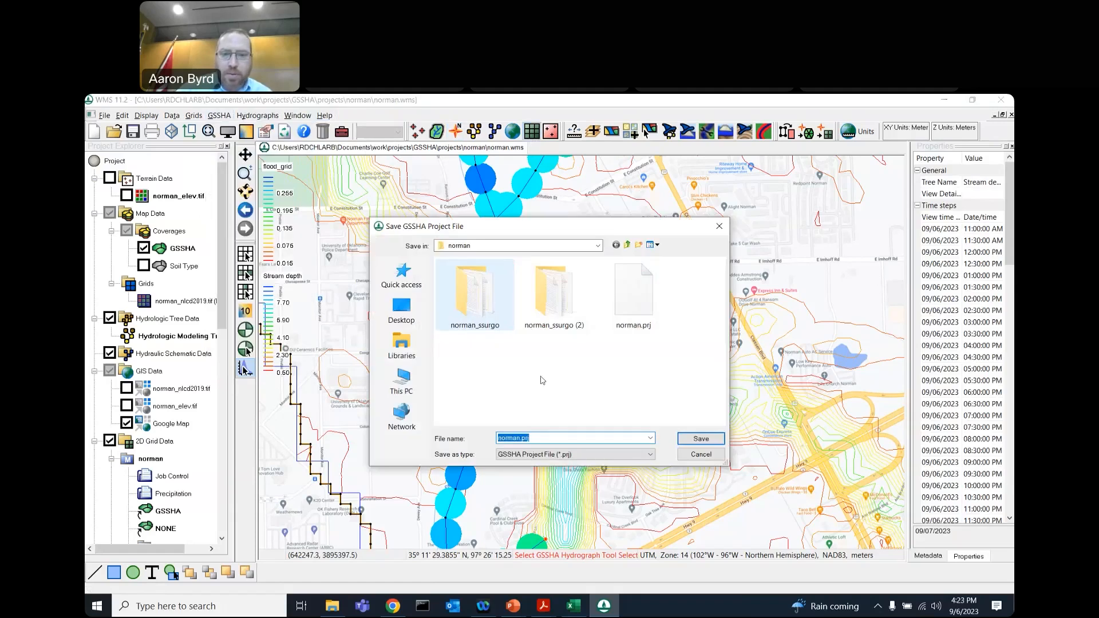
pyautogui.click(521, 439)
pyautogui.write('_updated')
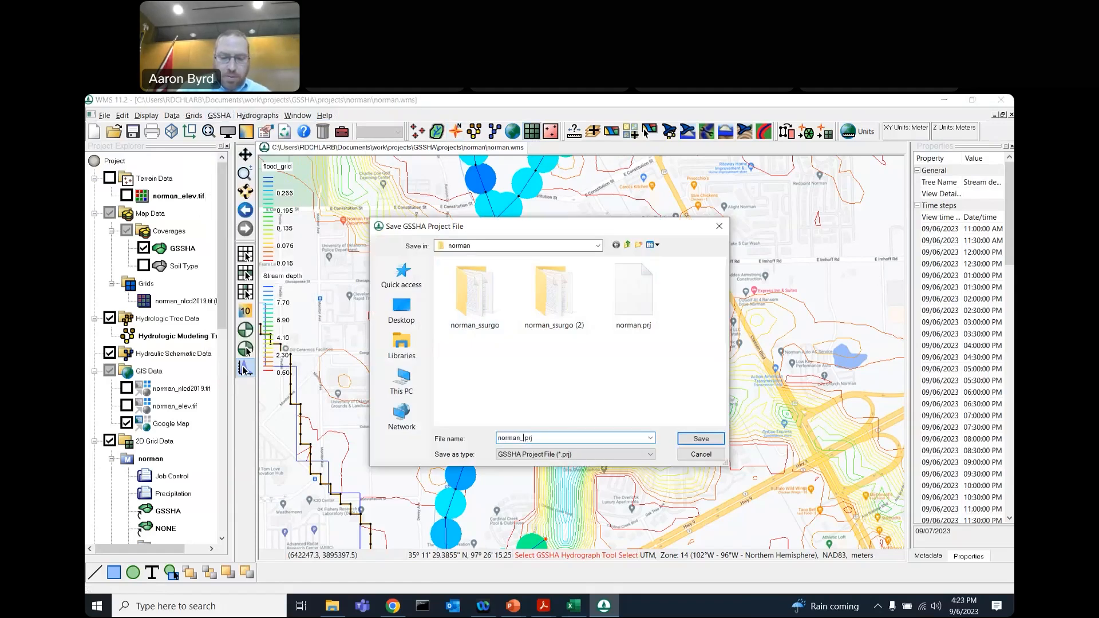
pyautogui.write('ha')
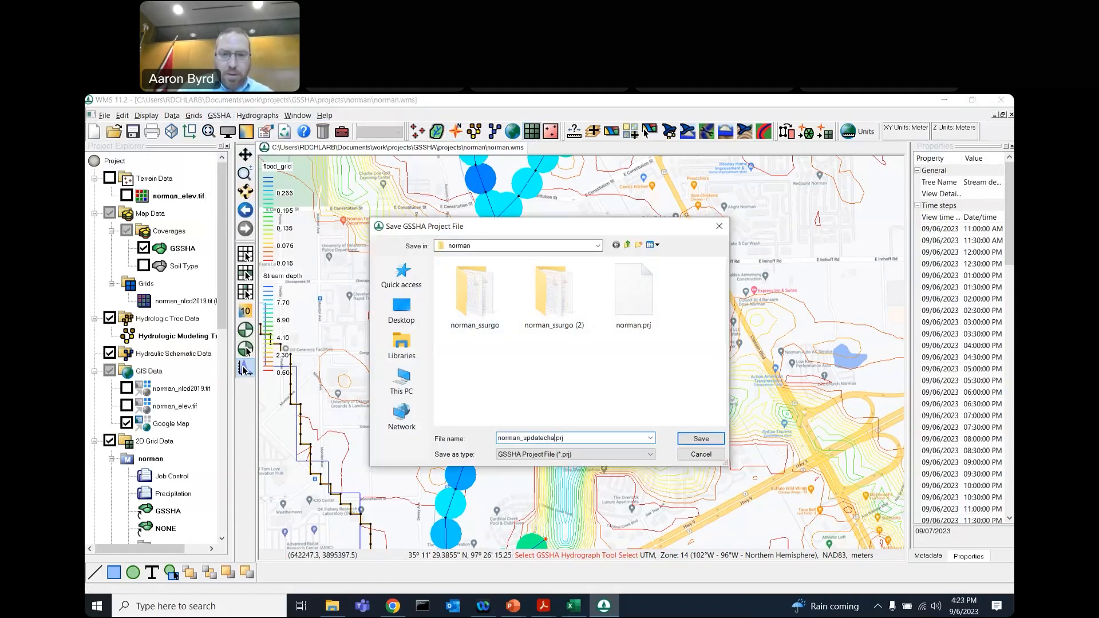
pyautogui.write('nnel')
pyautogui.press('Return')
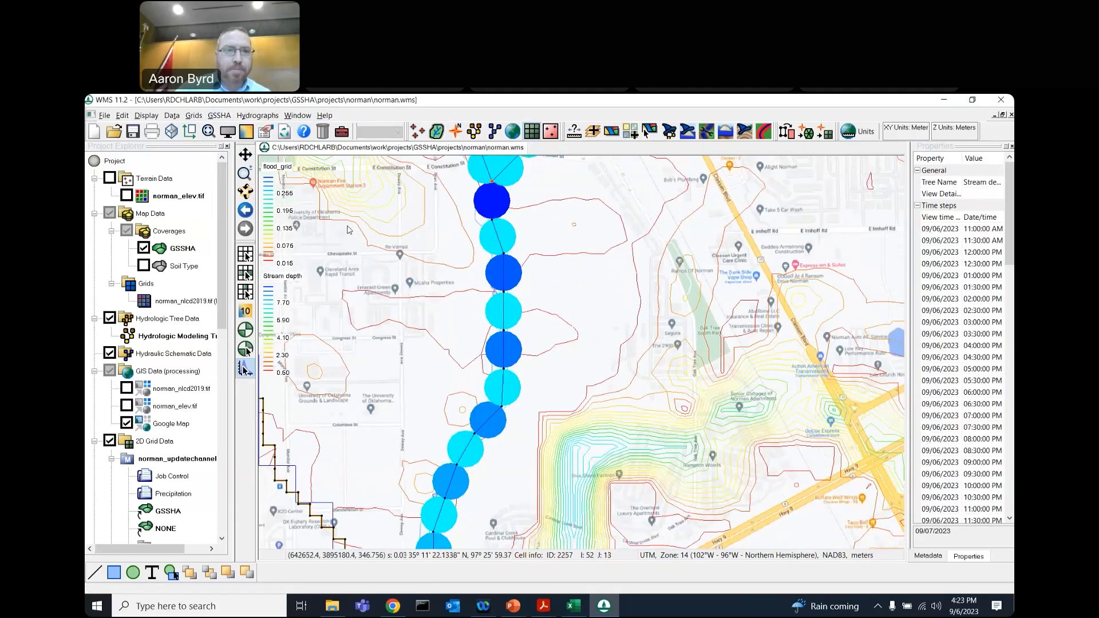
# Run GSSHA on the updated channel model and move the Model Wrapper window clear of the channel
pyautogui.click(219, 115)
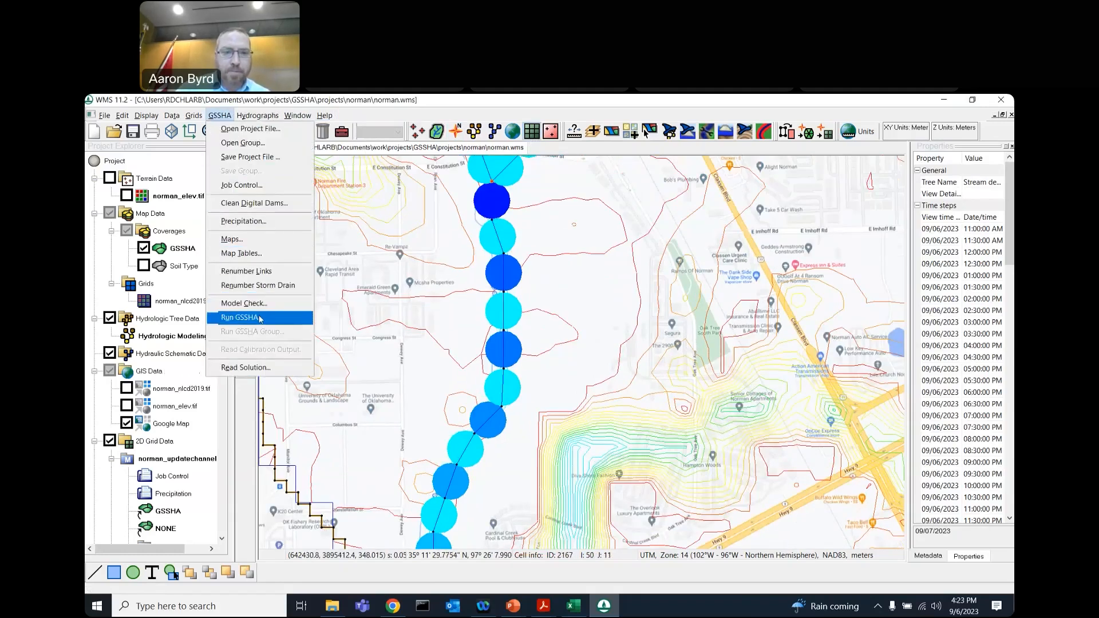
pyautogui.click(241, 317)
pyautogui.click(590, 408)
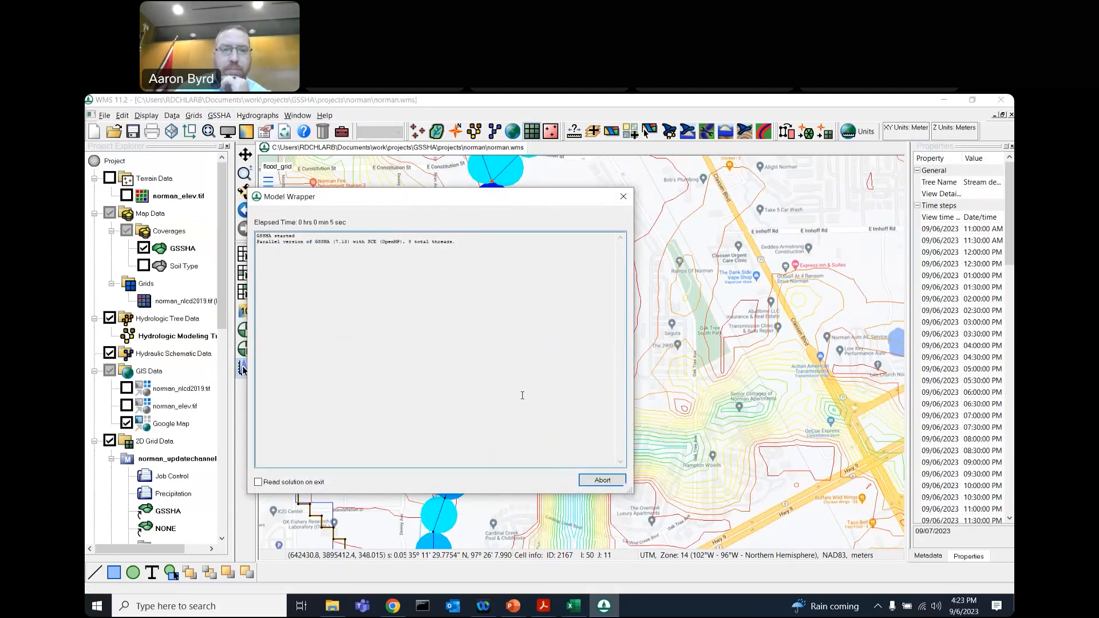
pyautogui.moveTo(431, 201); pyautogui.dragTo(805, 239)
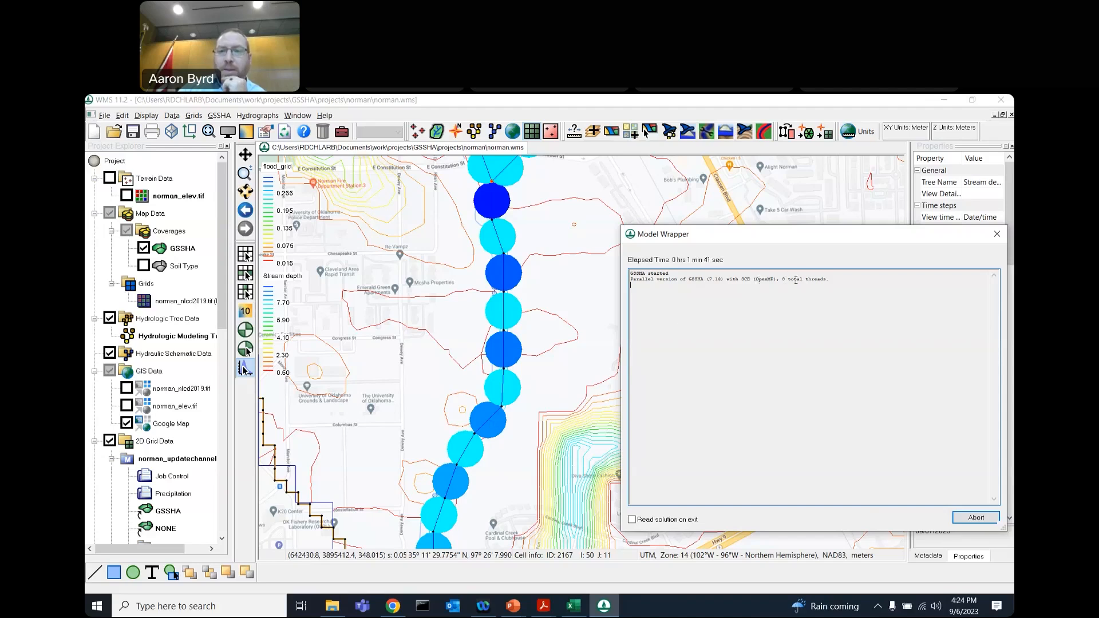
# Examine the GSSHA version line and its thread count in the Model Wrapper output
pyautogui.moveTo(831, 280); pyautogui.dragTo(631, 281)
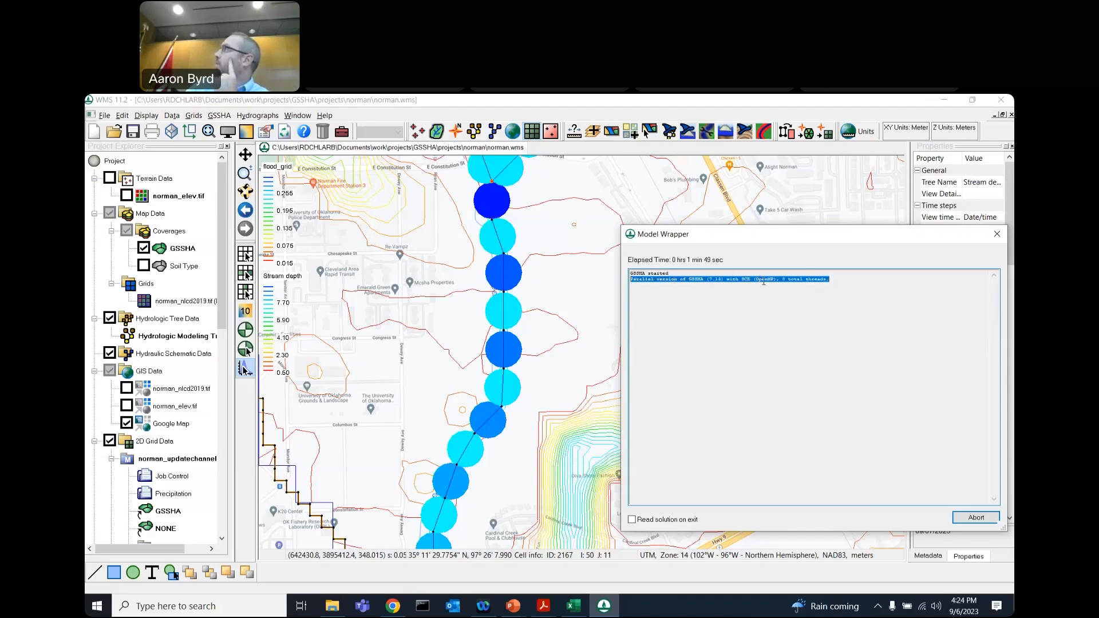
pyautogui.click(787, 282)
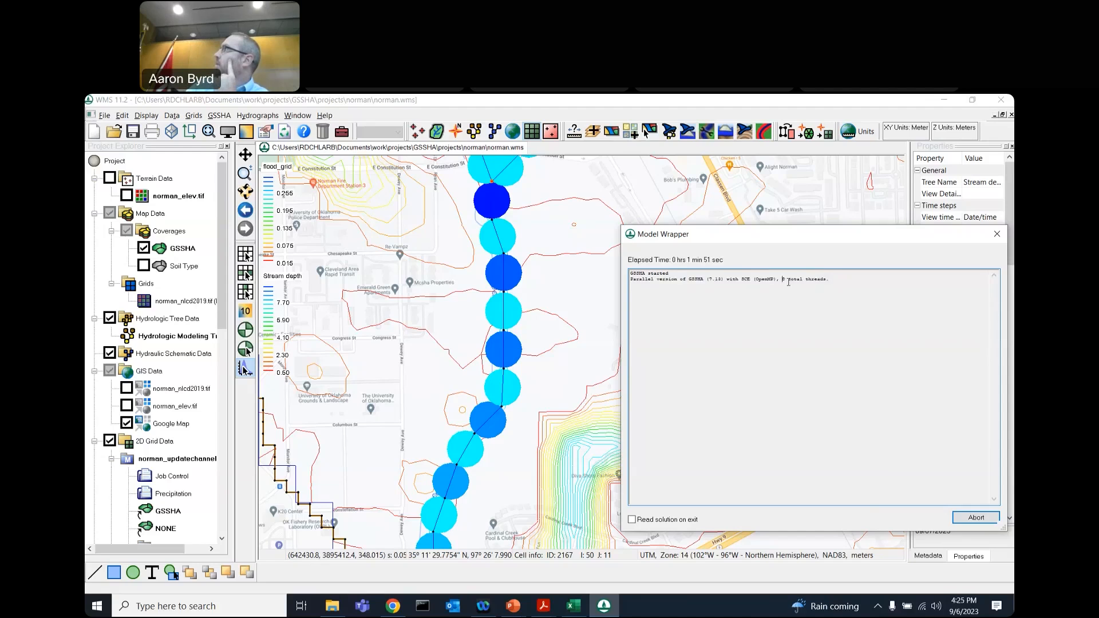
pyautogui.doubleClick(784, 280)
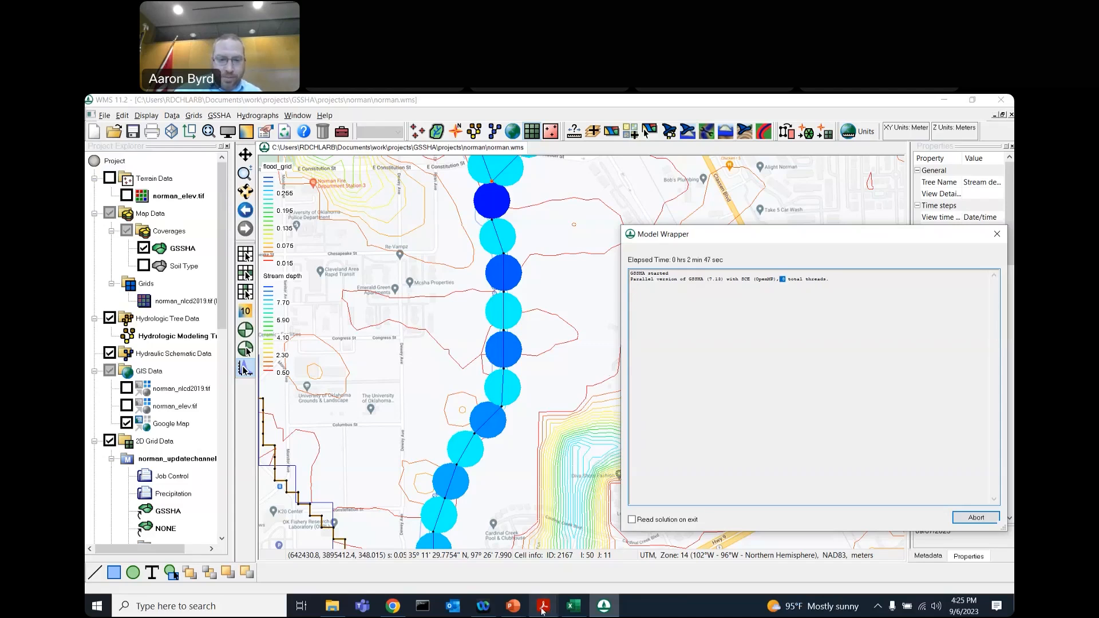
# Switch to Watershed EWN with GSSHA and WMS.pdf in Adobe Acrobat and locate the GSSHA-StreamFlow.pdf workshop in the schedule
pyautogui.moveTo(543, 611)
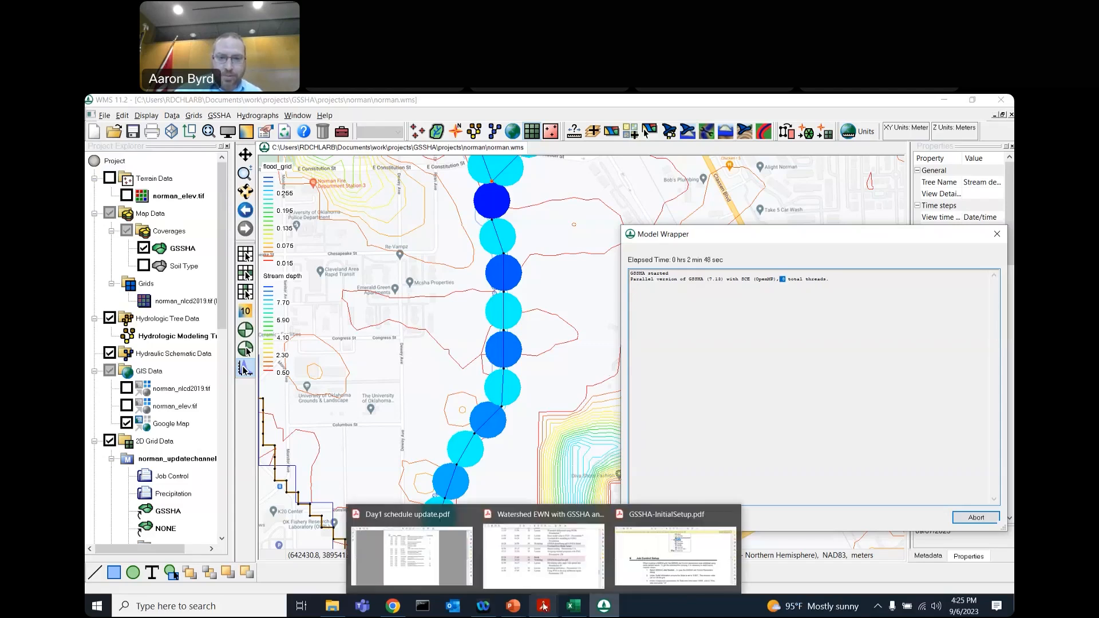
pyautogui.click(557, 579)
pyautogui.click(736, 392)
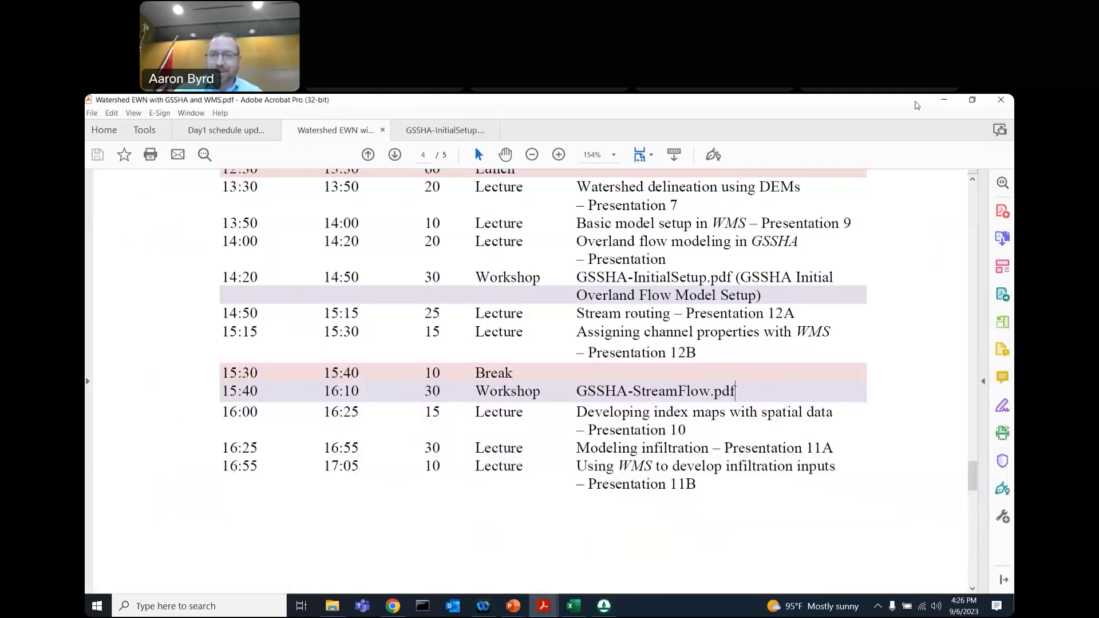
# Put away the schedule PDF to return to WMS, and close the finished Model Wrapper to read in the norman_updatechannel solution
pyautogui.moveTo(917, 105); pyautogui.dragTo(674, 159)
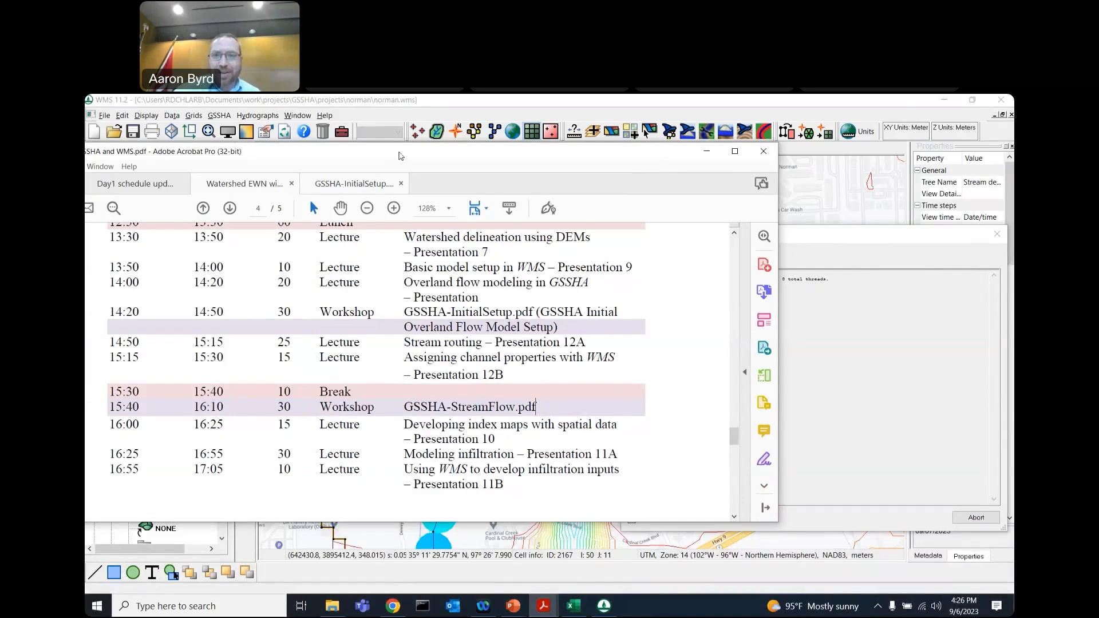
pyautogui.moveTo(401, 156); pyautogui.dragTo(397, 209)
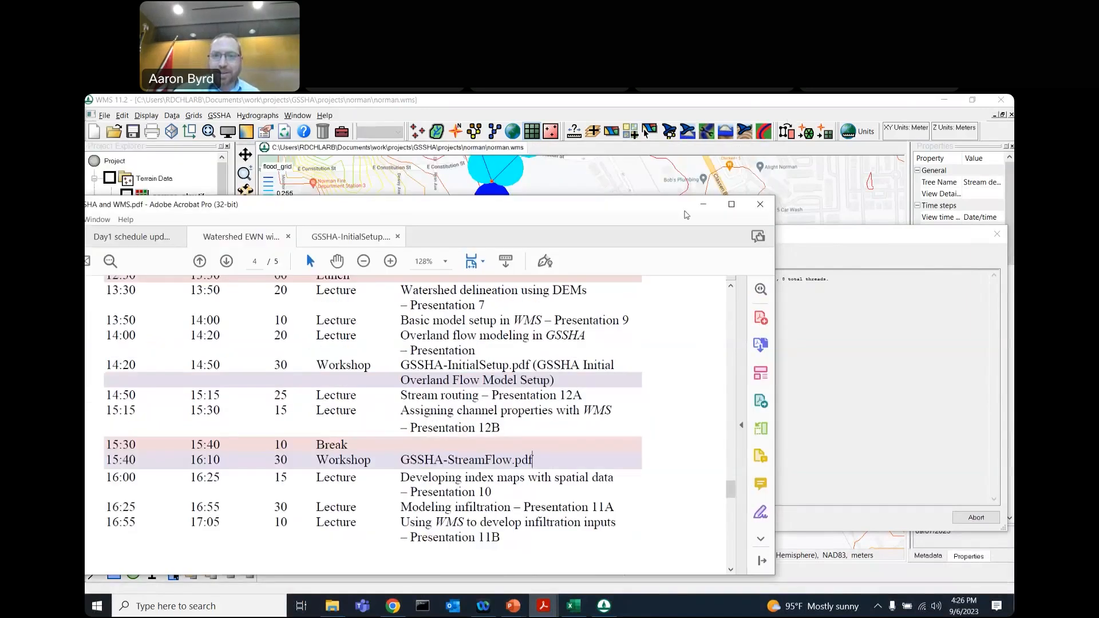
pyautogui.moveTo(666, 204); pyautogui.dragTo(701, 173)
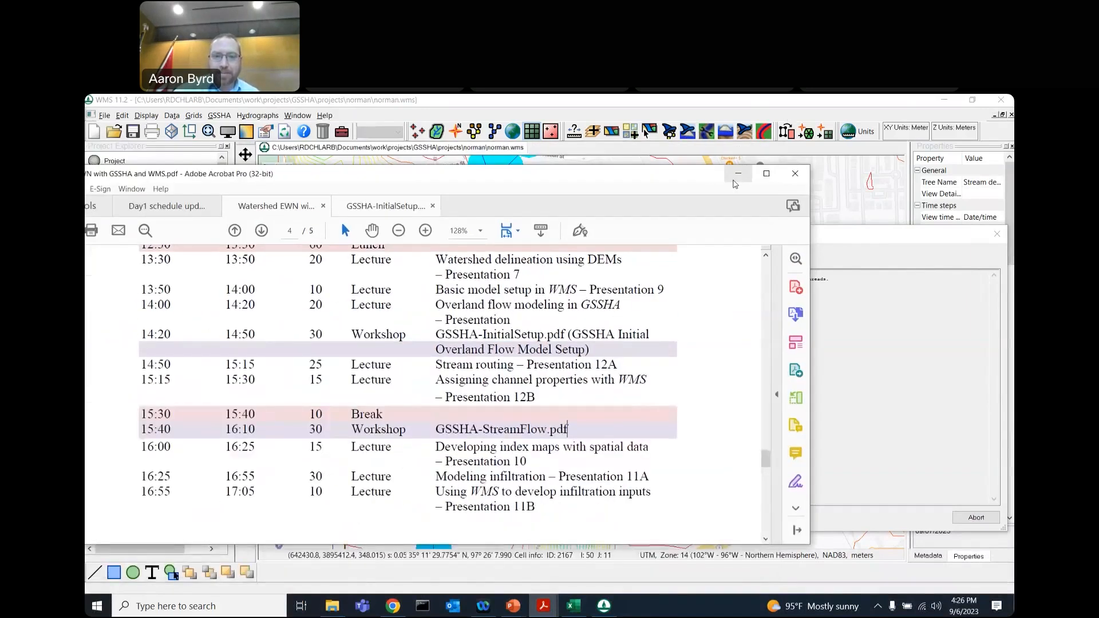
pyautogui.click(738, 175)
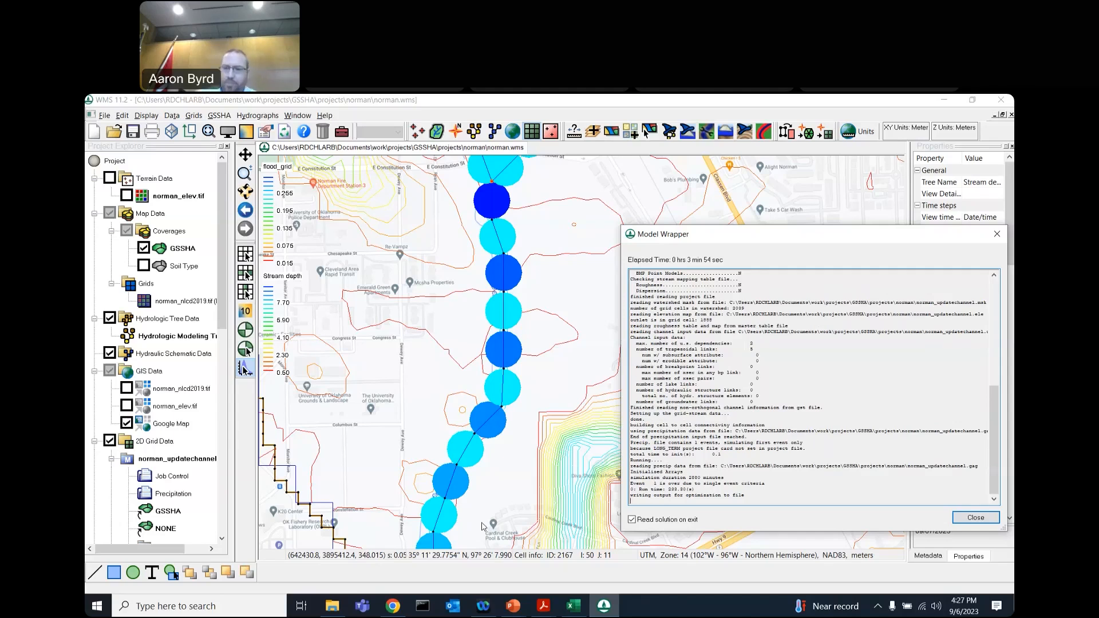
pyautogui.click(976, 518)
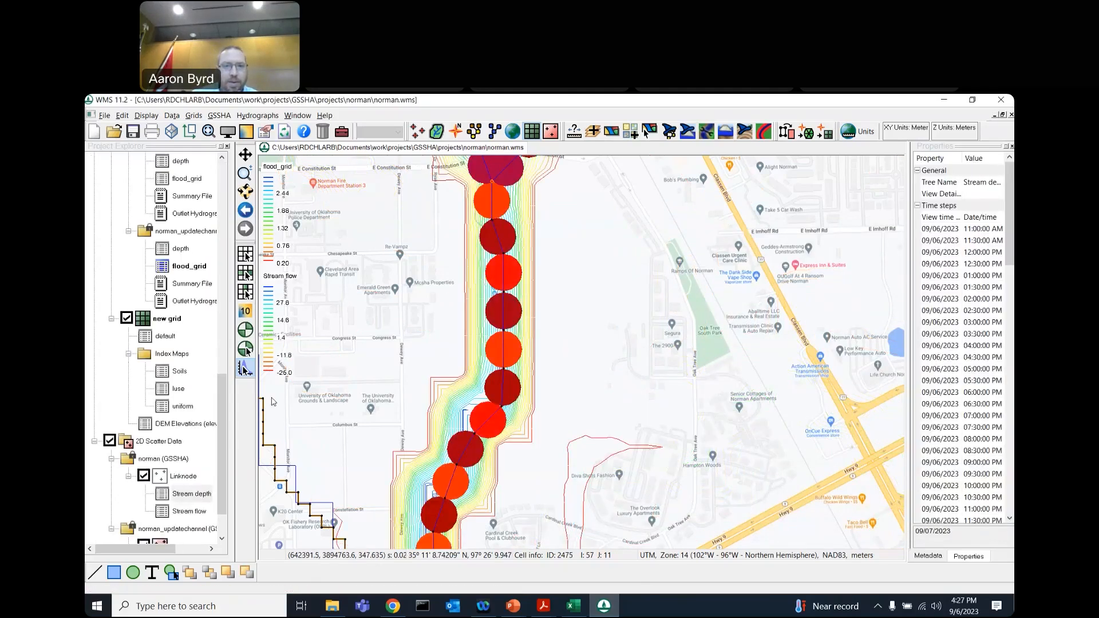
# Display Stream depth from the norman solution, and switch to Stream depth from norman_updatechannel for comparison along the whole channel
pyautogui.click(245, 173)
pyautogui.keyDown('shift'); pyautogui.click(485, 268); pyautogui.keyUp('shift')
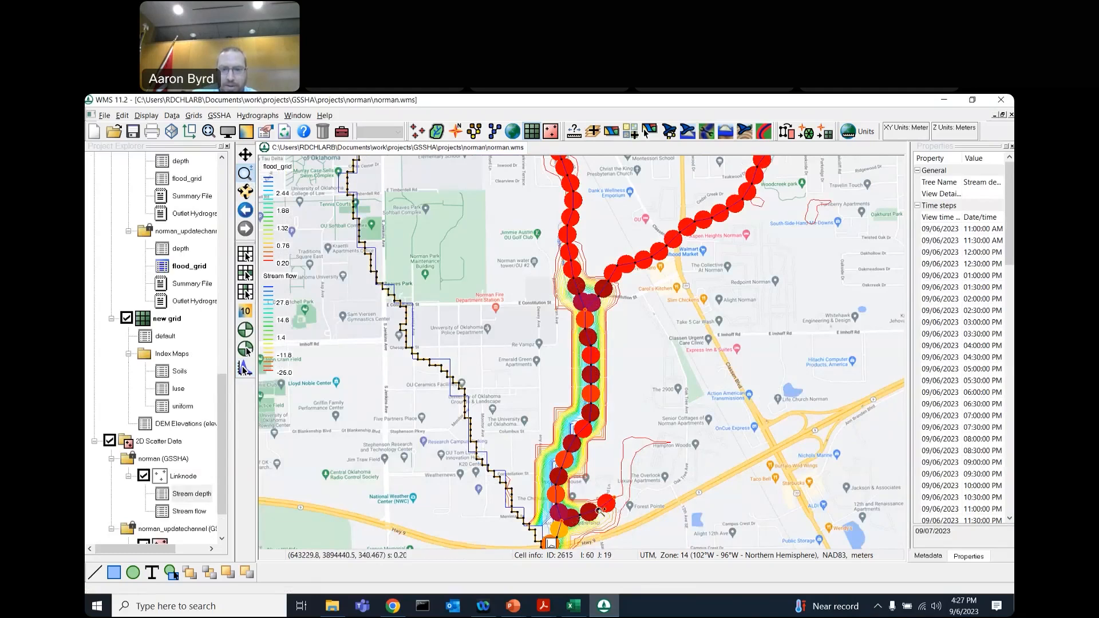
pyautogui.click(195, 496)
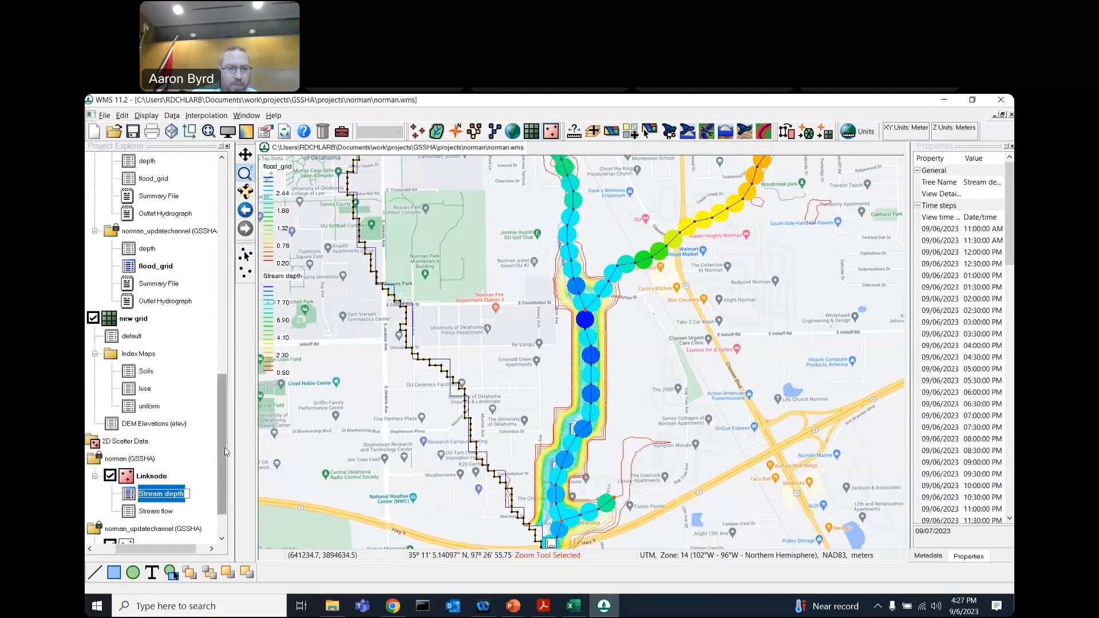
pyautogui.scroll(-1, 228, 486)
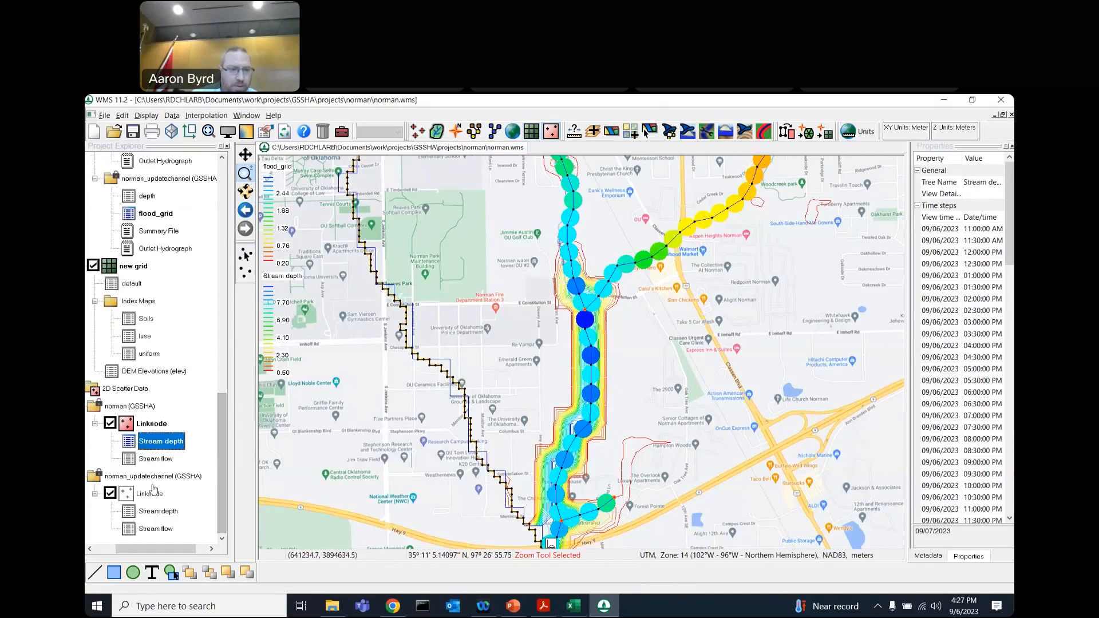
pyautogui.click(160, 511)
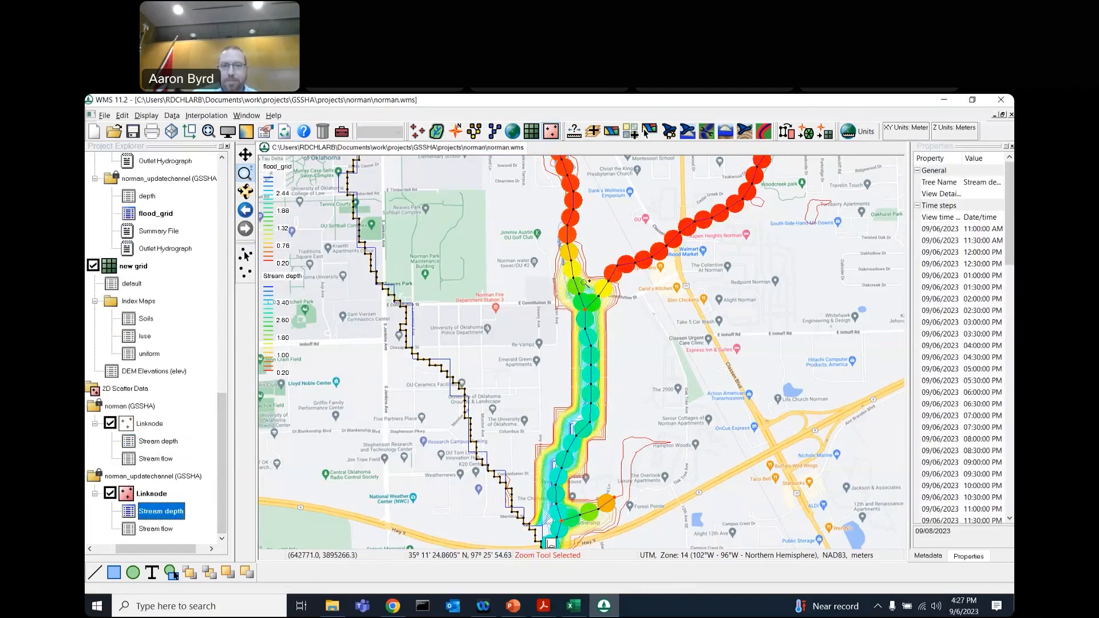
pyautogui.keyDown('shift'); pyautogui.click(571, 286); pyautogui.keyUp('shift')
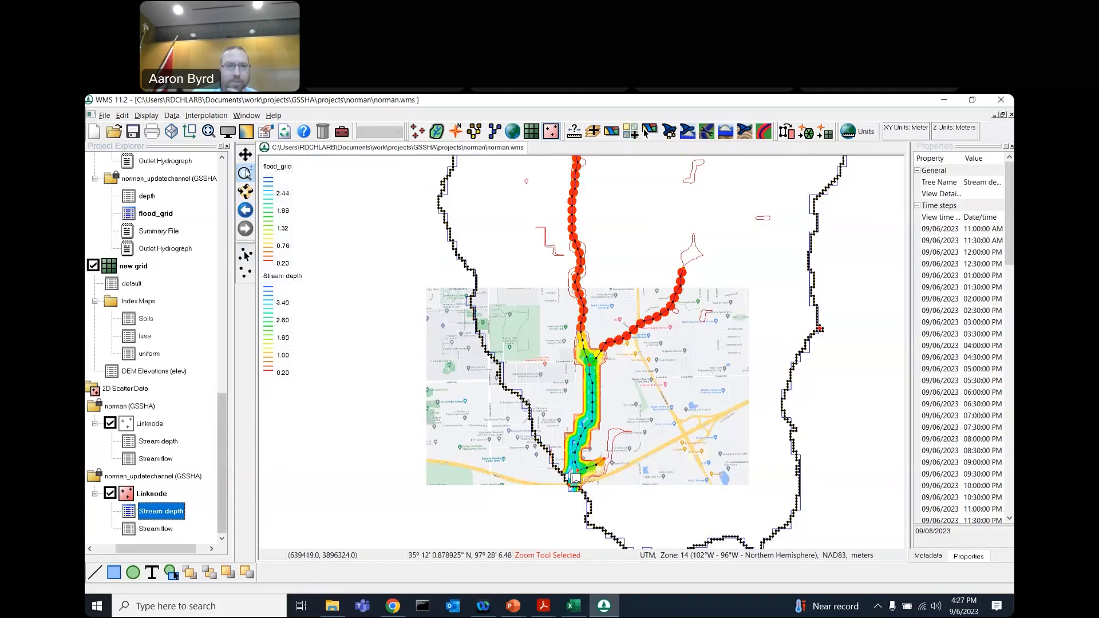
# Select a 2D grid cell on the flooded lower channel to inspect its flood_grid value in the norman_updatechannel solution
pyautogui.click(531, 131)
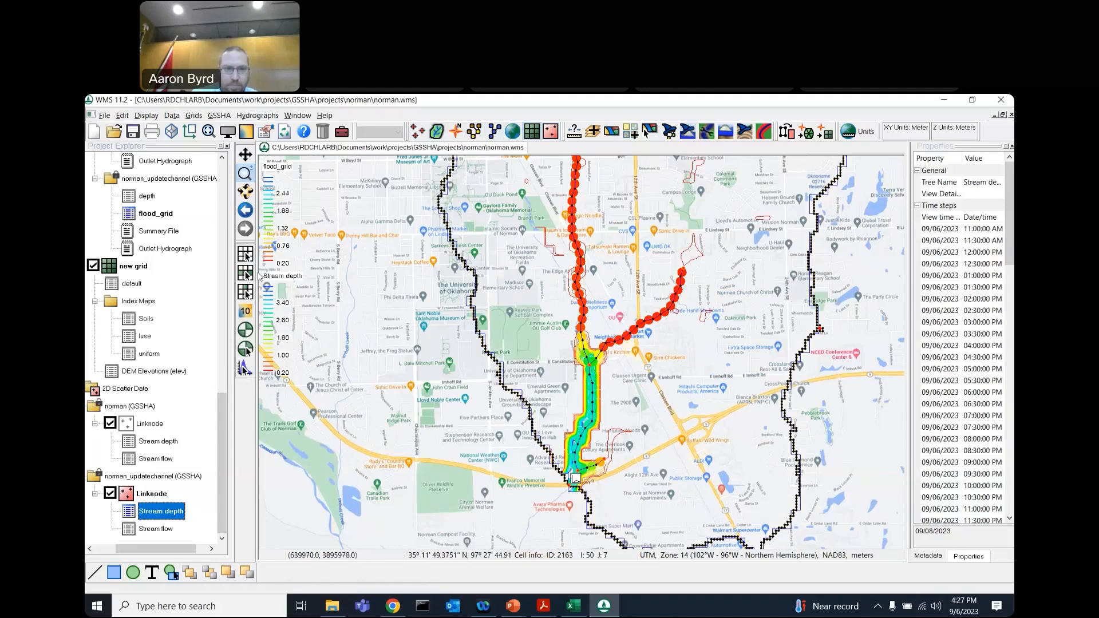
pyautogui.click(245, 256)
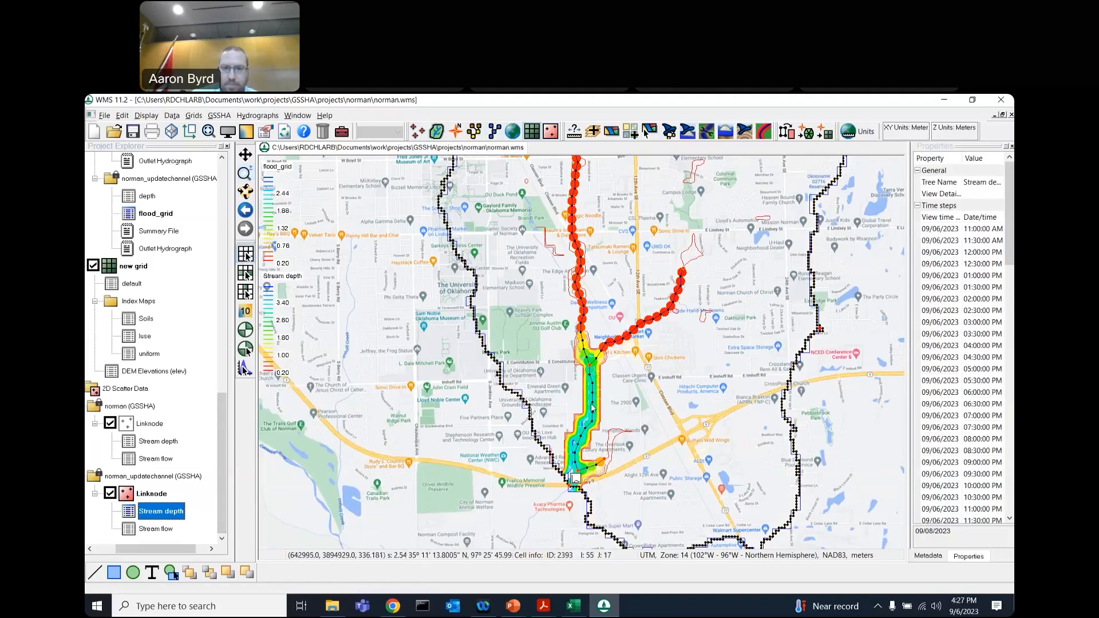
pyautogui.click(593, 408)
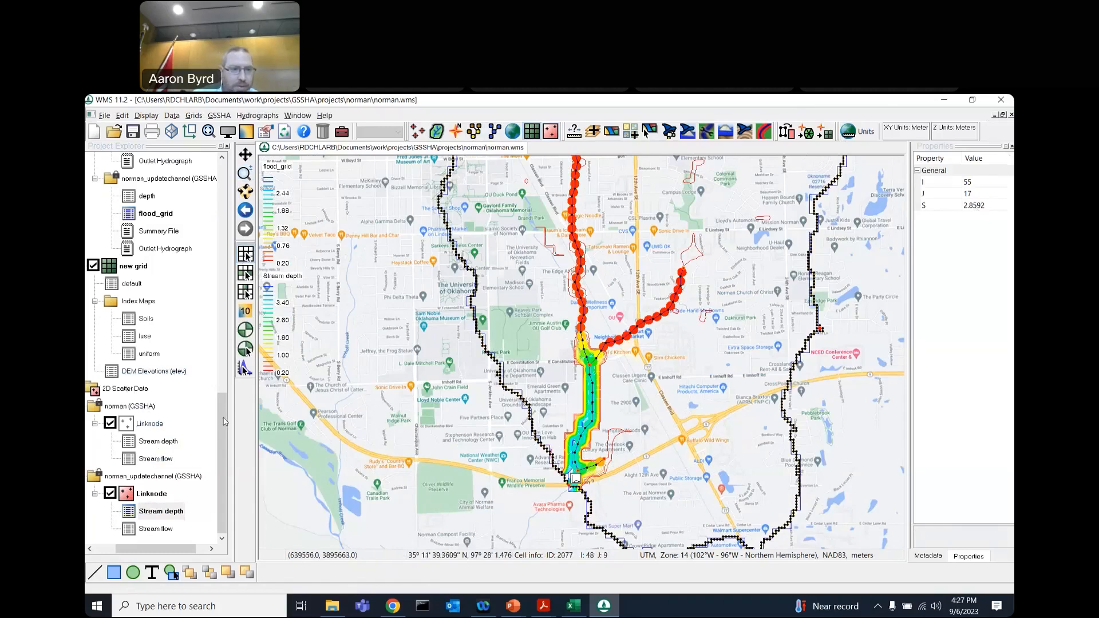
pyautogui.scroll(3, 222, 424)
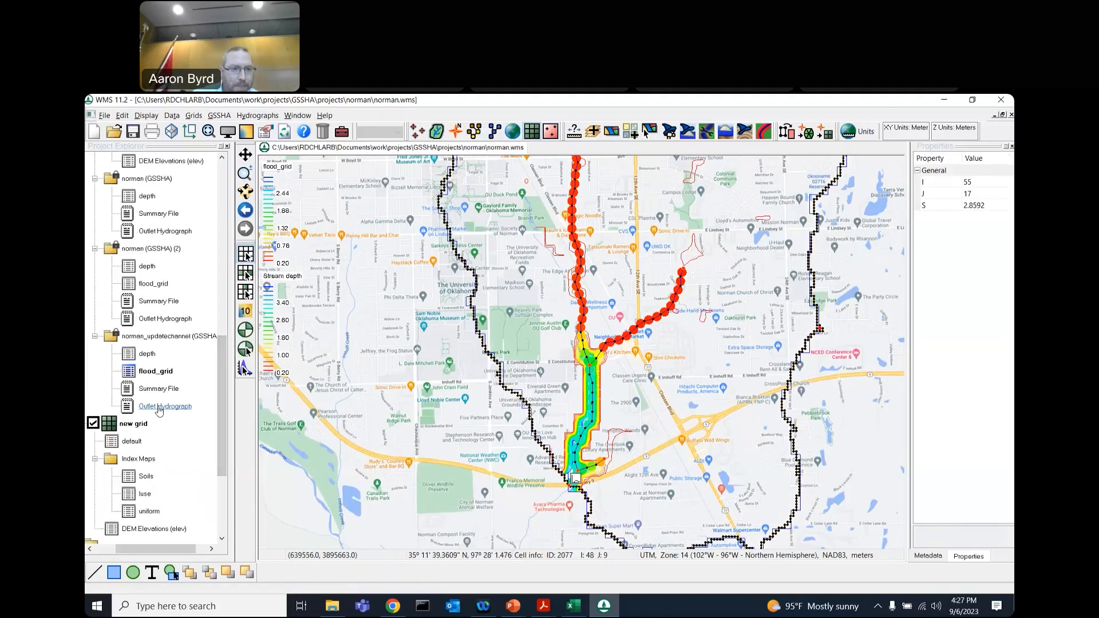
pyautogui.click(153, 373)
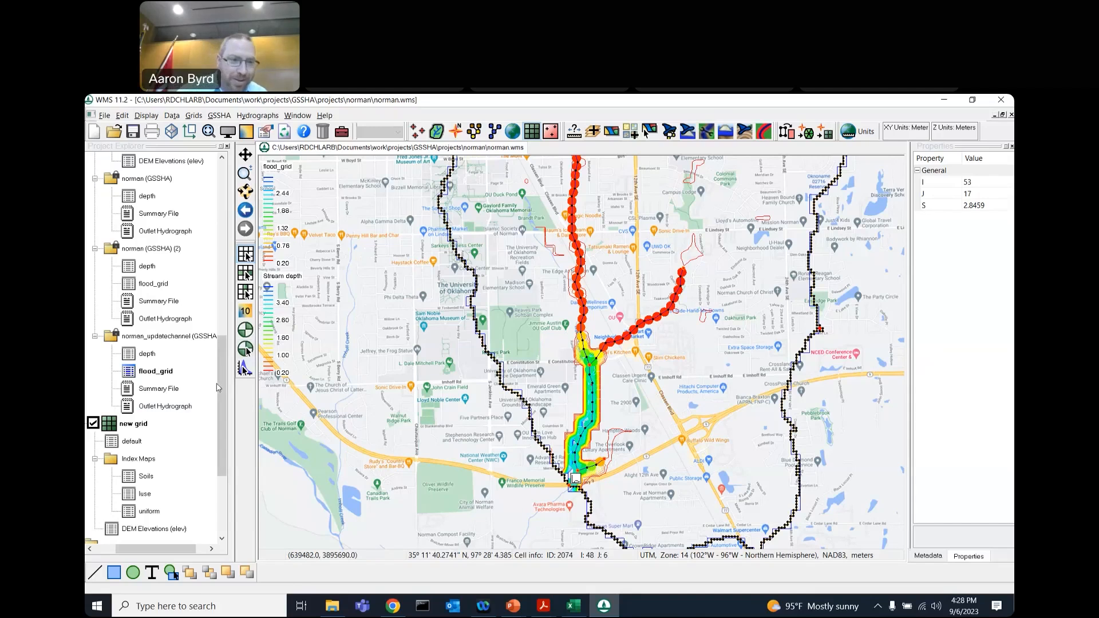
# Check the contour, radius and Z magnification settings for 2D scatter data in the display options
pyautogui.scroll(-3, 228, 405)
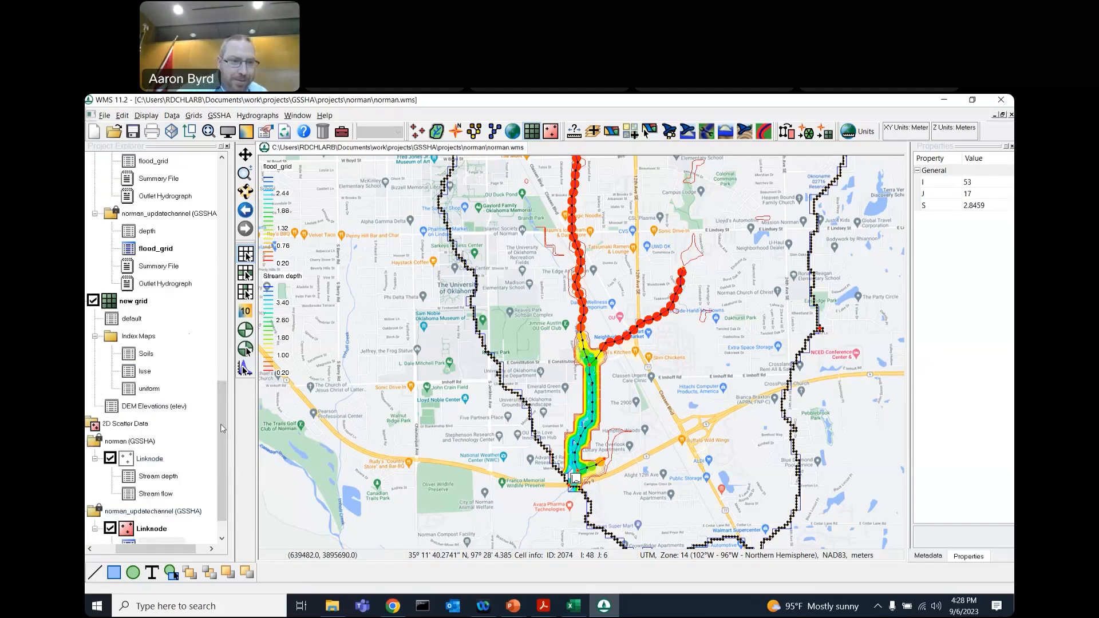
pyautogui.click(161, 504)
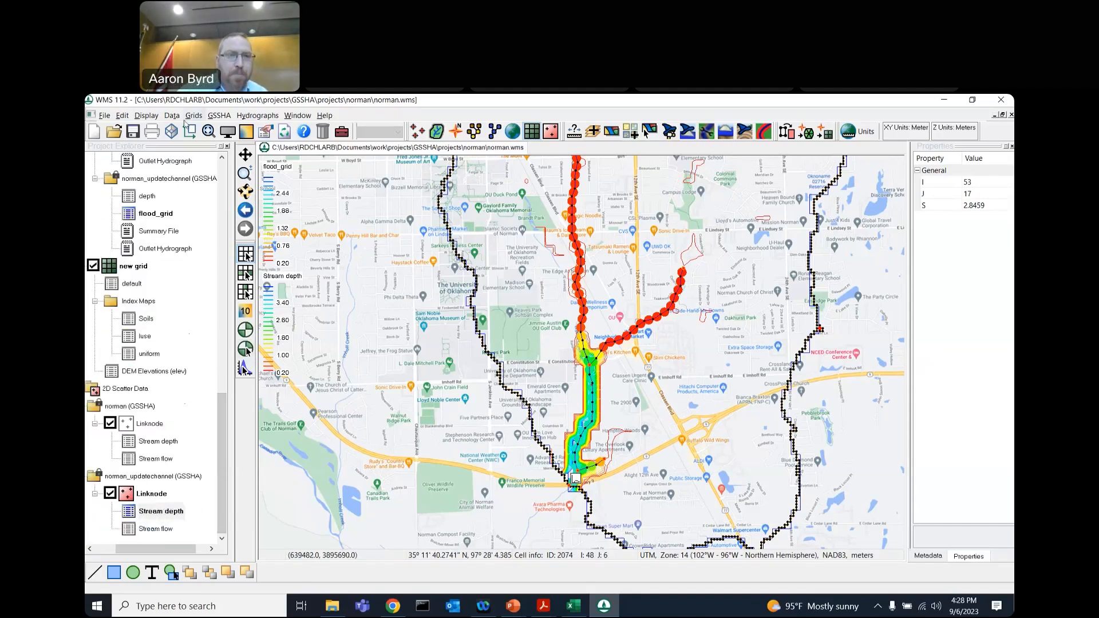
pyautogui.click(147, 115)
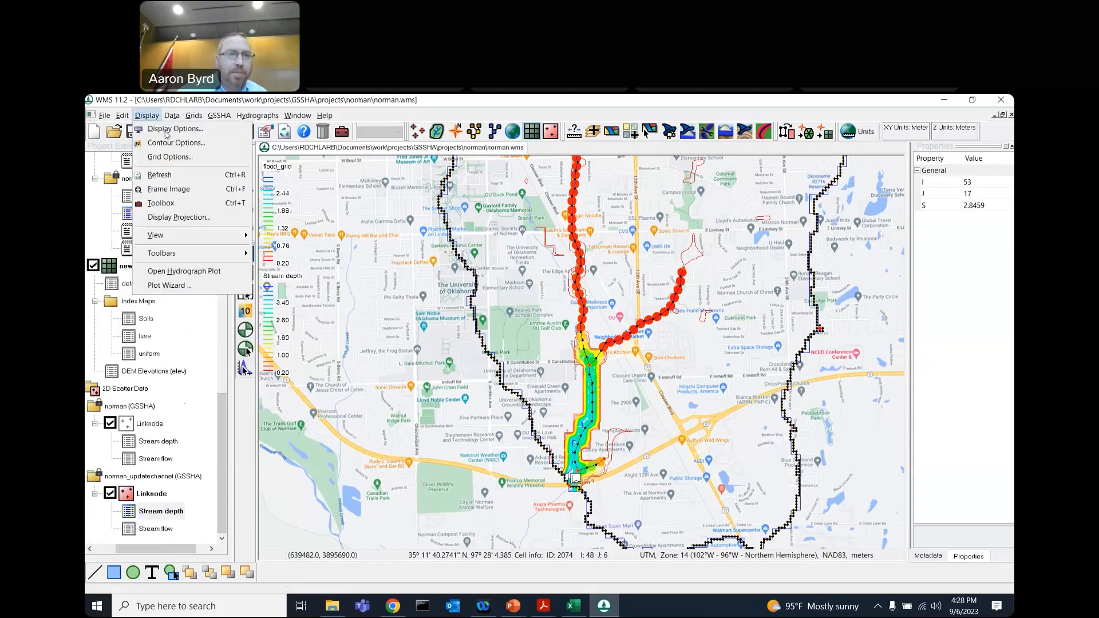
pyautogui.click(171, 129)
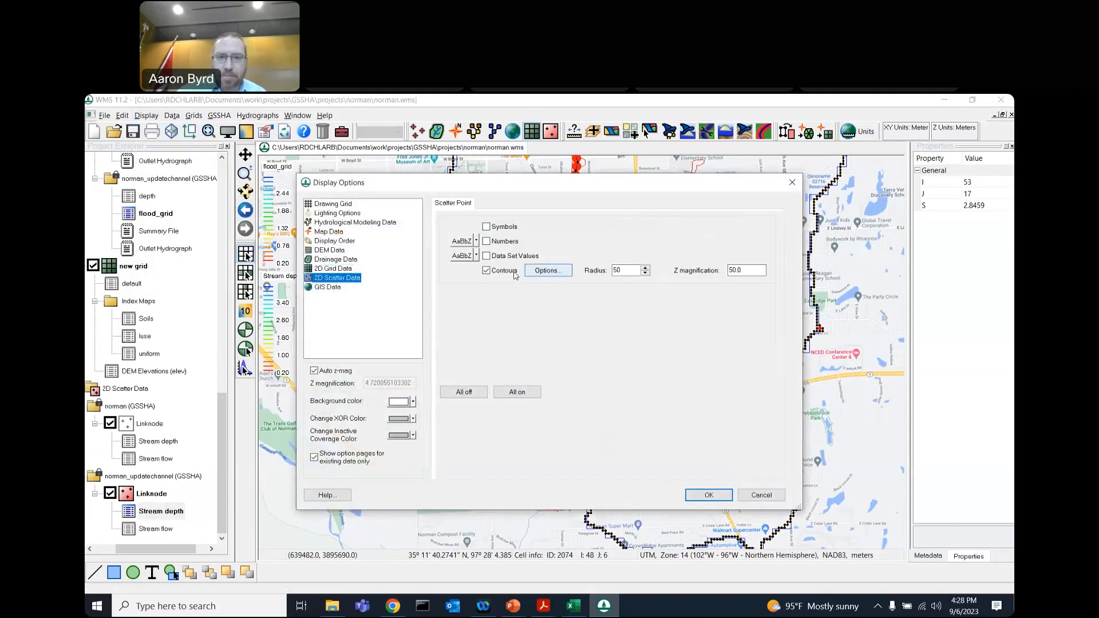
pyautogui.click(709, 495)
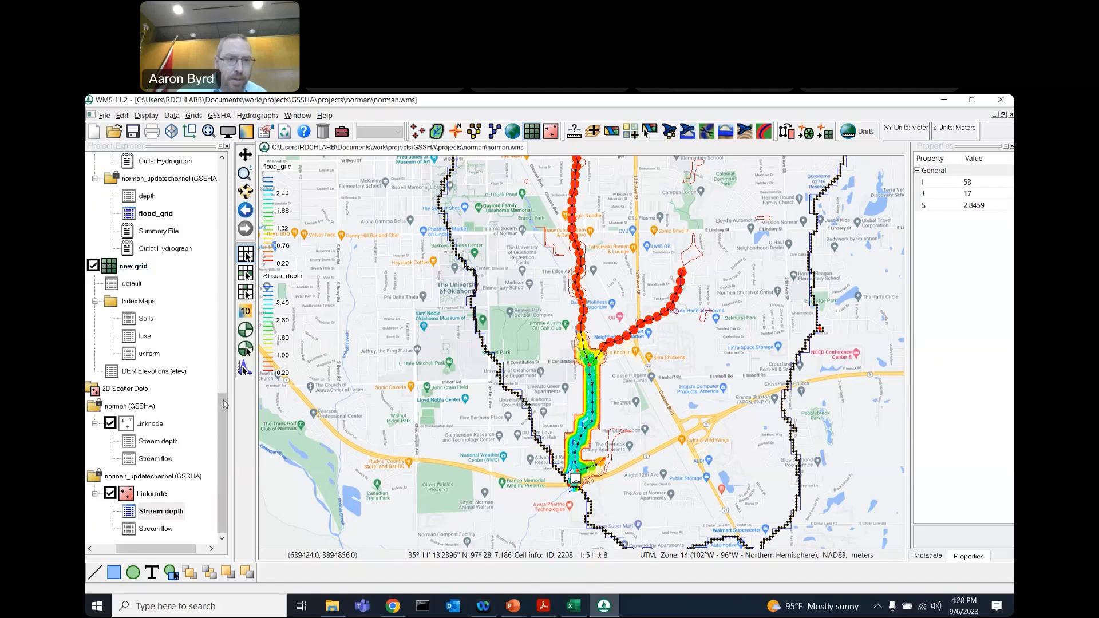
# Rotate the model into an oblique 3D view to examine the stream depth columns along the channel
pyautogui.scroll(2, 227, 382)
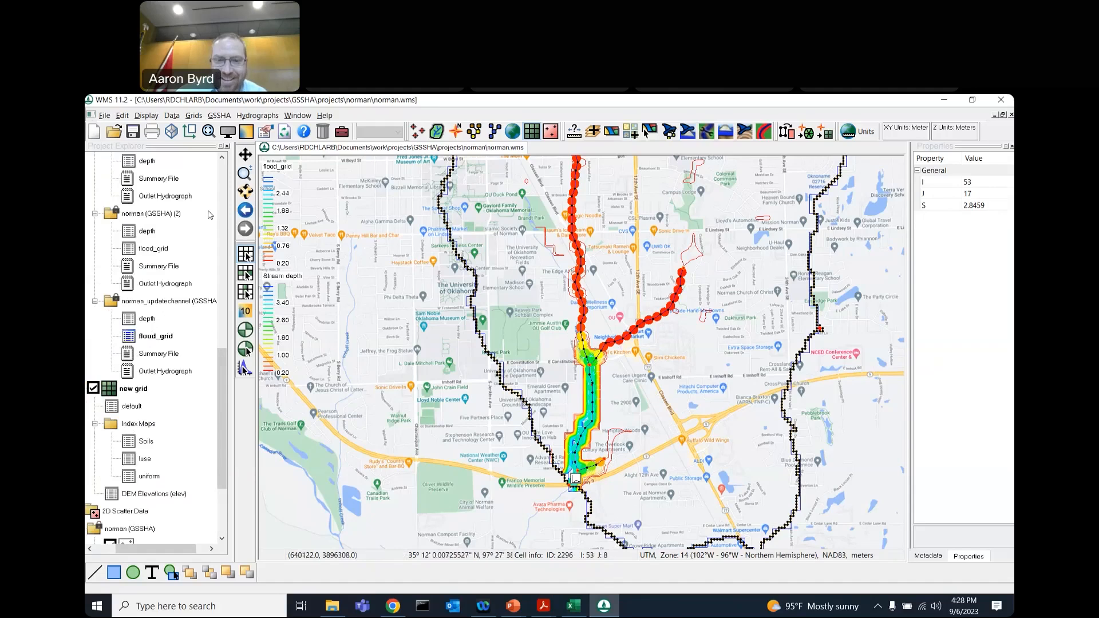
pyautogui.click(245, 193)
pyautogui.moveTo(550, 361); pyautogui.dragTo(720, 333)
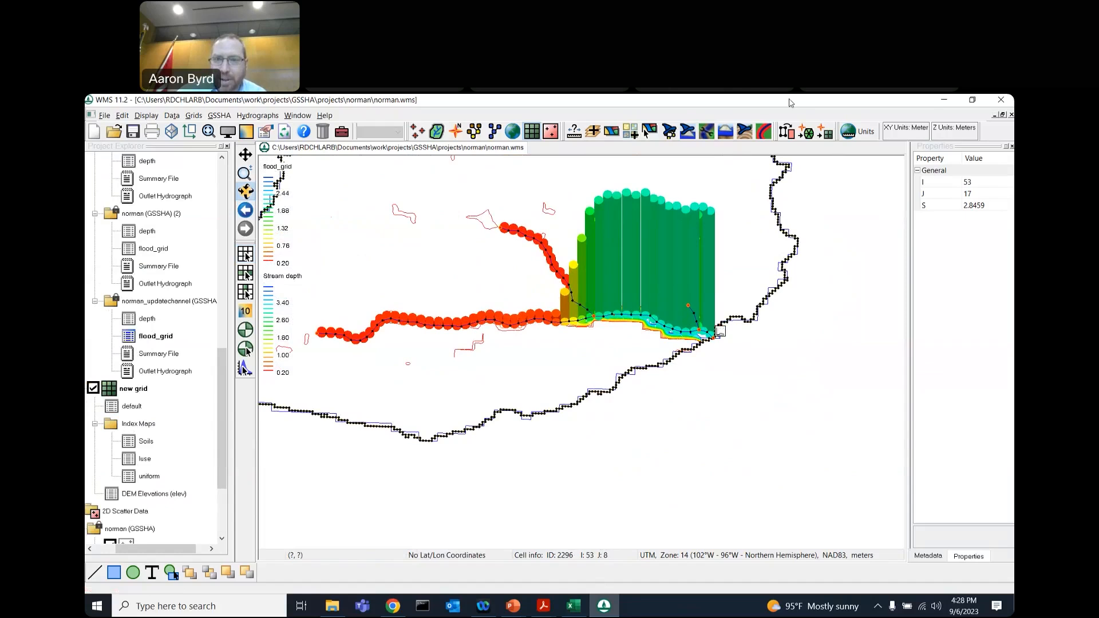
pyautogui.moveTo(624, 199); pyautogui.dragTo(653, 222)
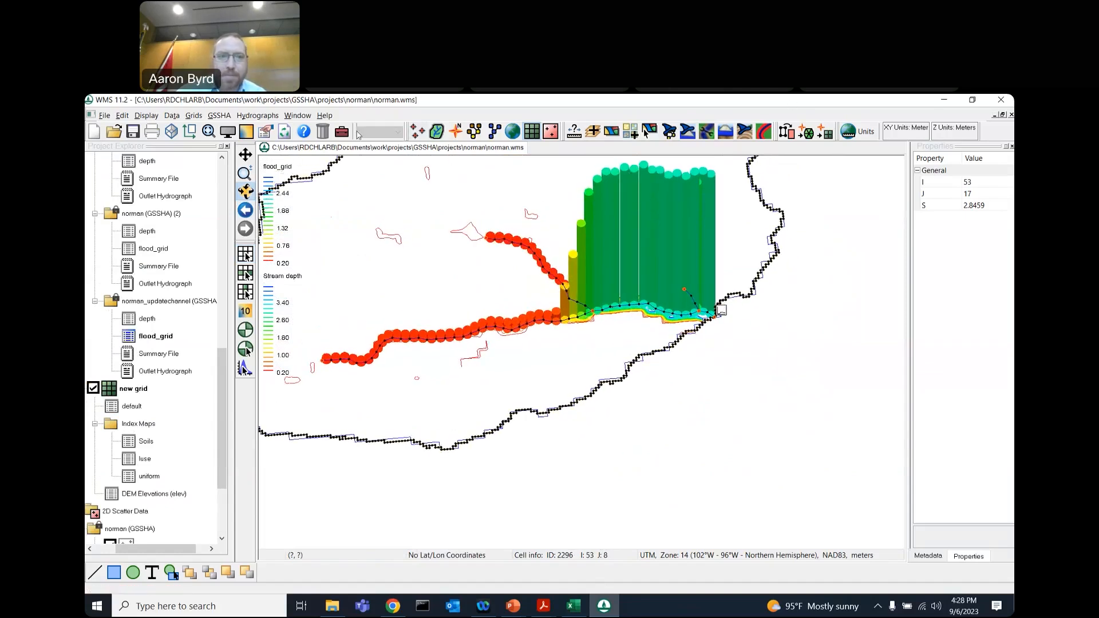
pyautogui.click(247, 162)
pyautogui.moveTo(465, 321); pyautogui.dragTo(618, 269)
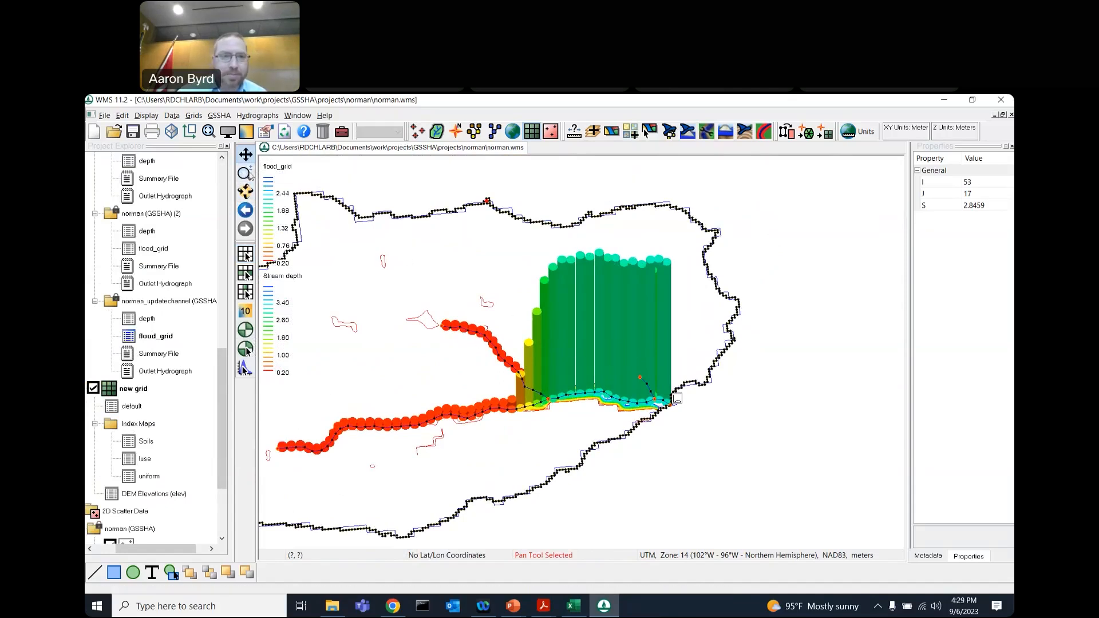
pyautogui.click(245, 192)
pyautogui.moveTo(452, 452); pyautogui.dragTo(687, 384)
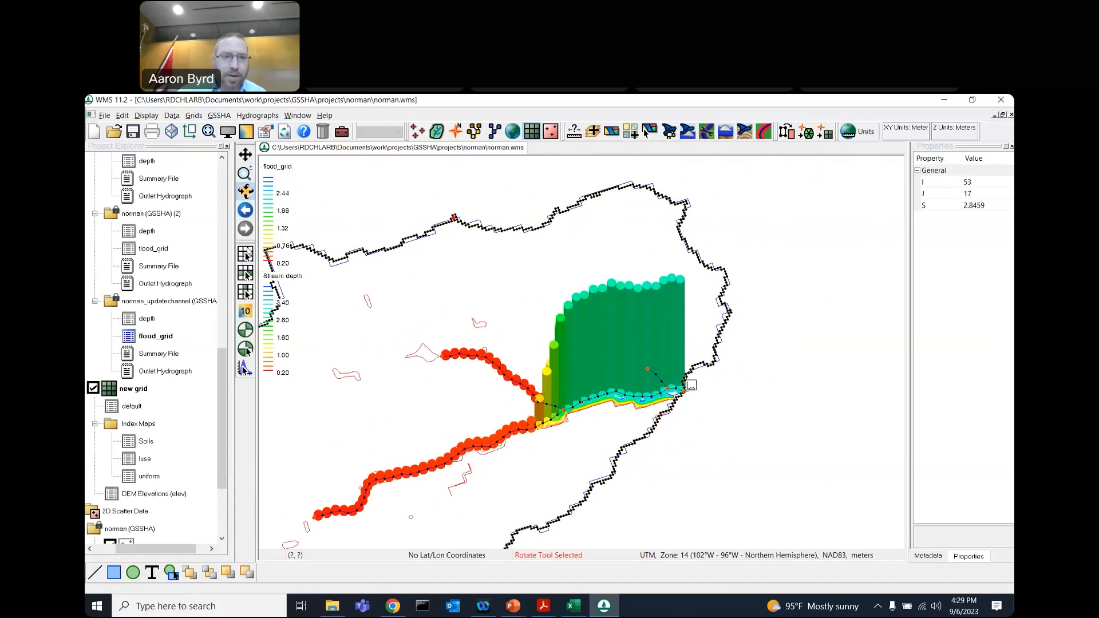
# Restore the plan view, plot the GSSHA hydrograph at the channel node near the watershed outlet, and move the plot clear of the data tree
pyautogui.click(245, 368)
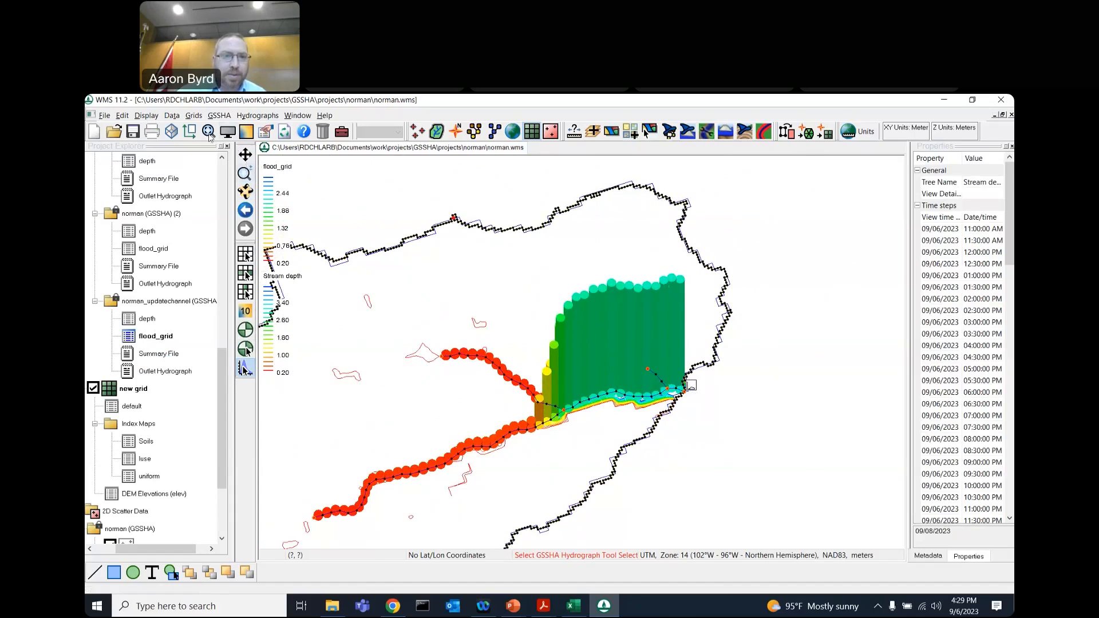
pyautogui.click(190, 131)
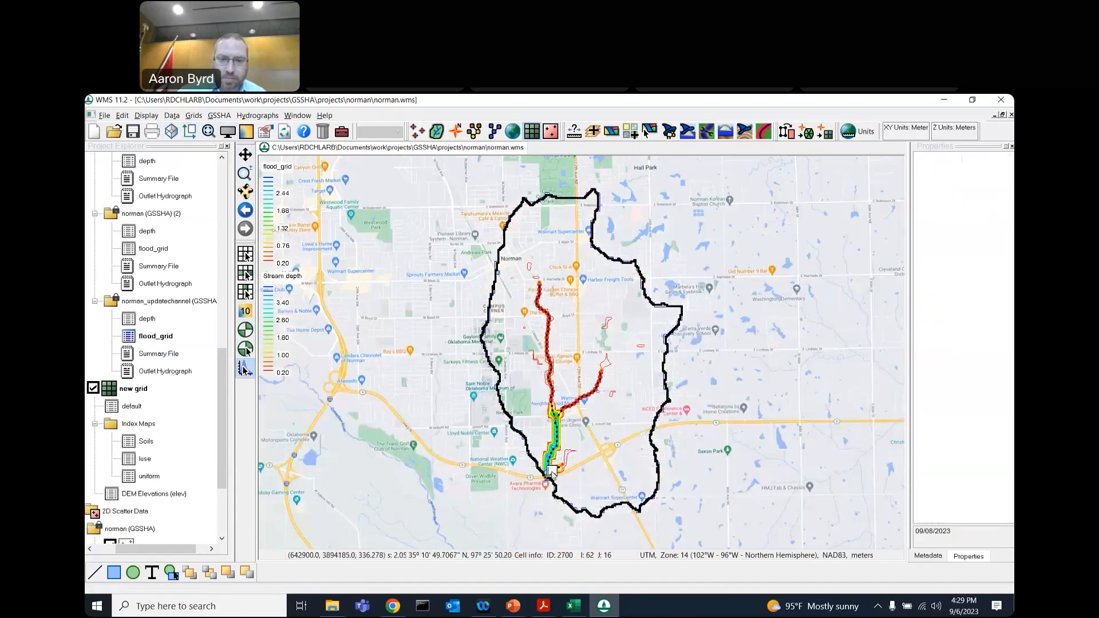
pyautogui.click(552, 471)
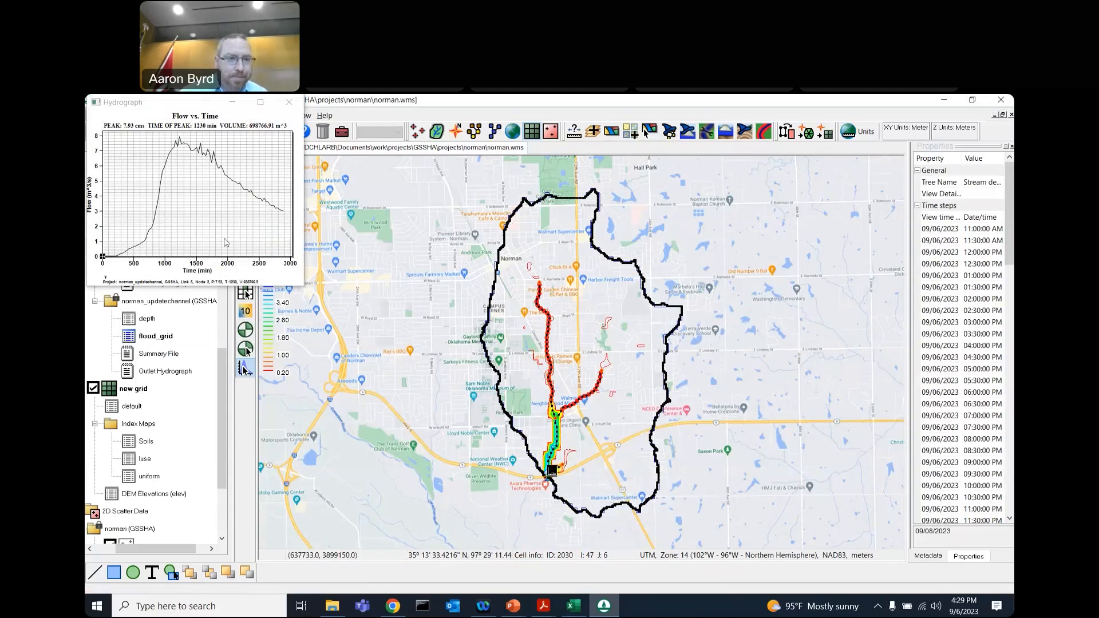
pyautogui.click(166, 372)
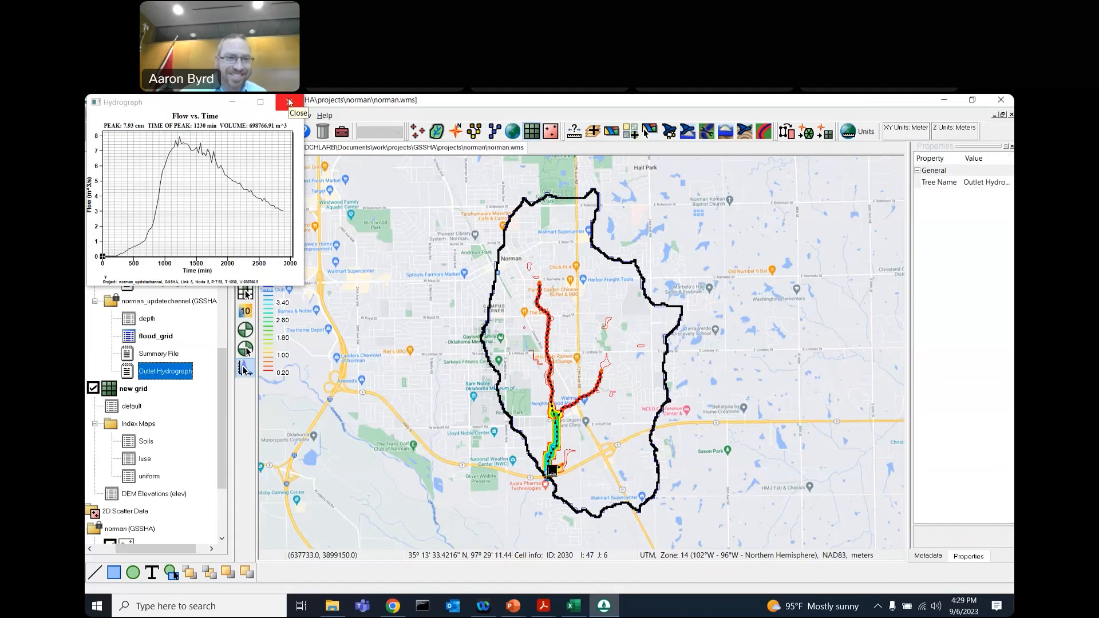
pyautogui.moveTo(190, 103); pyautogui.dragTo(255, 129)
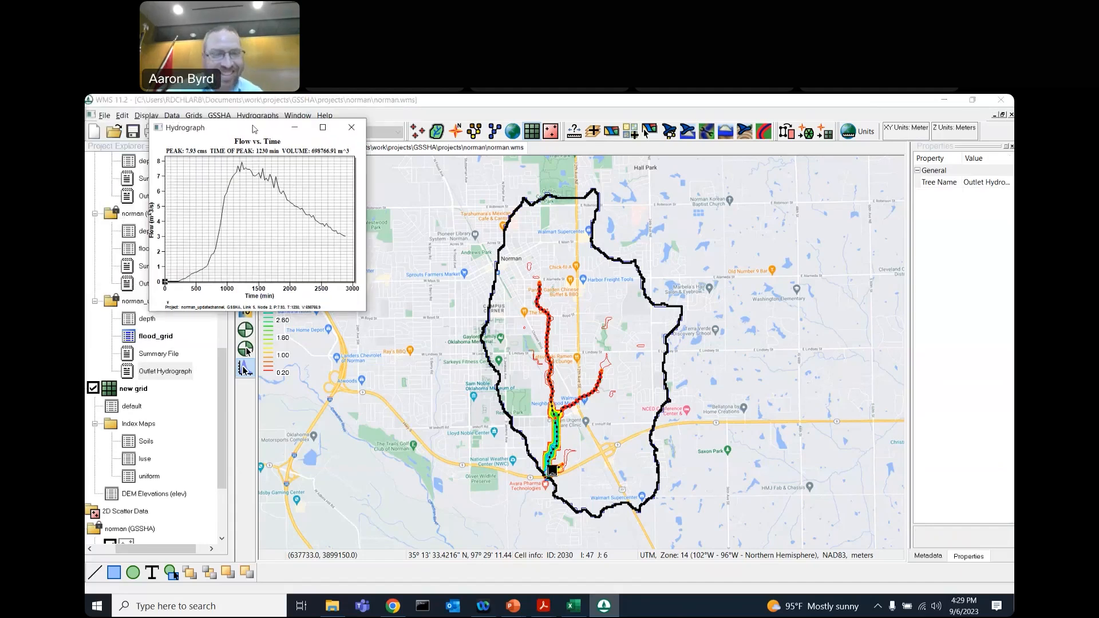